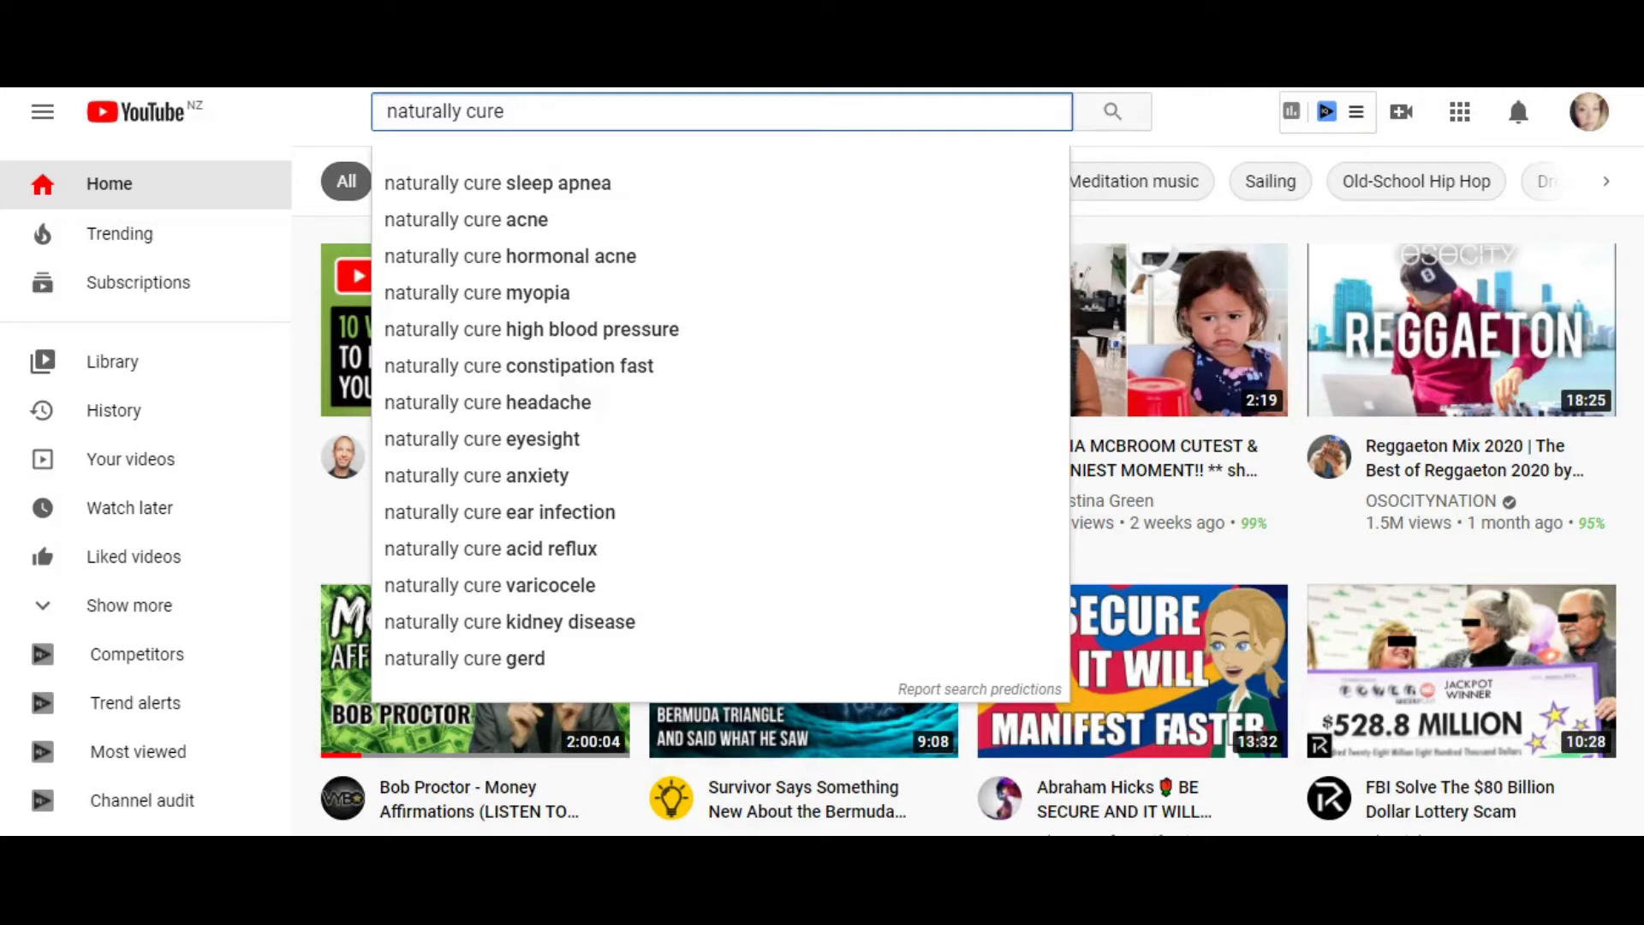
- Compare the search suggestions for "naturally cure" followed by the letters a, b and c
text(a)
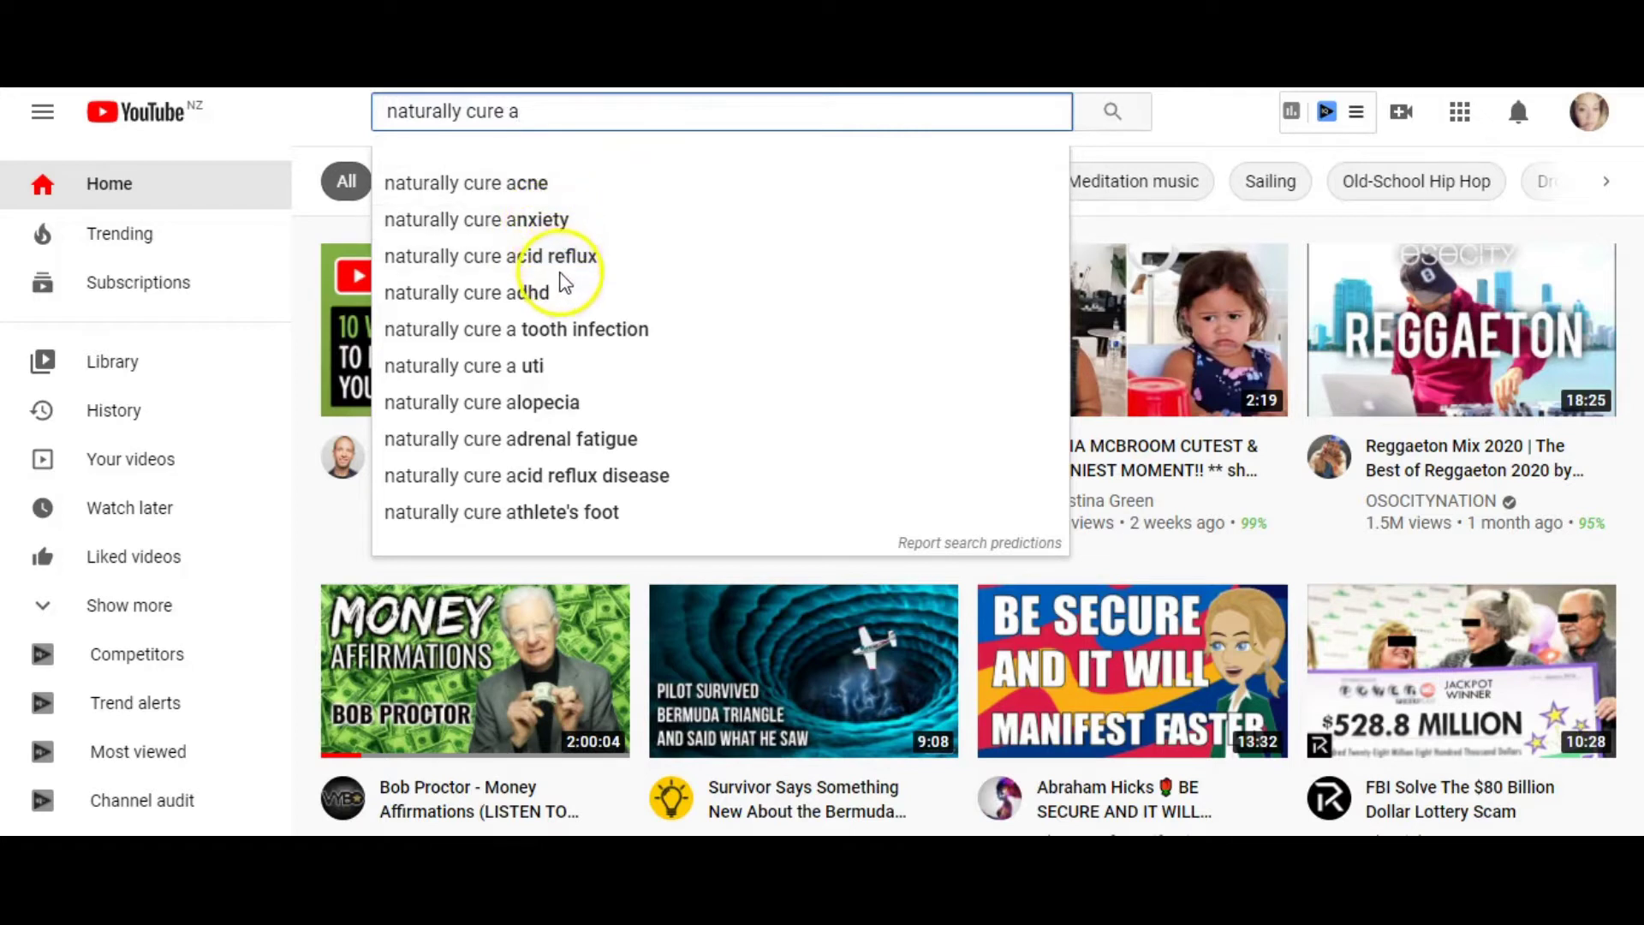
key(BackSpace)
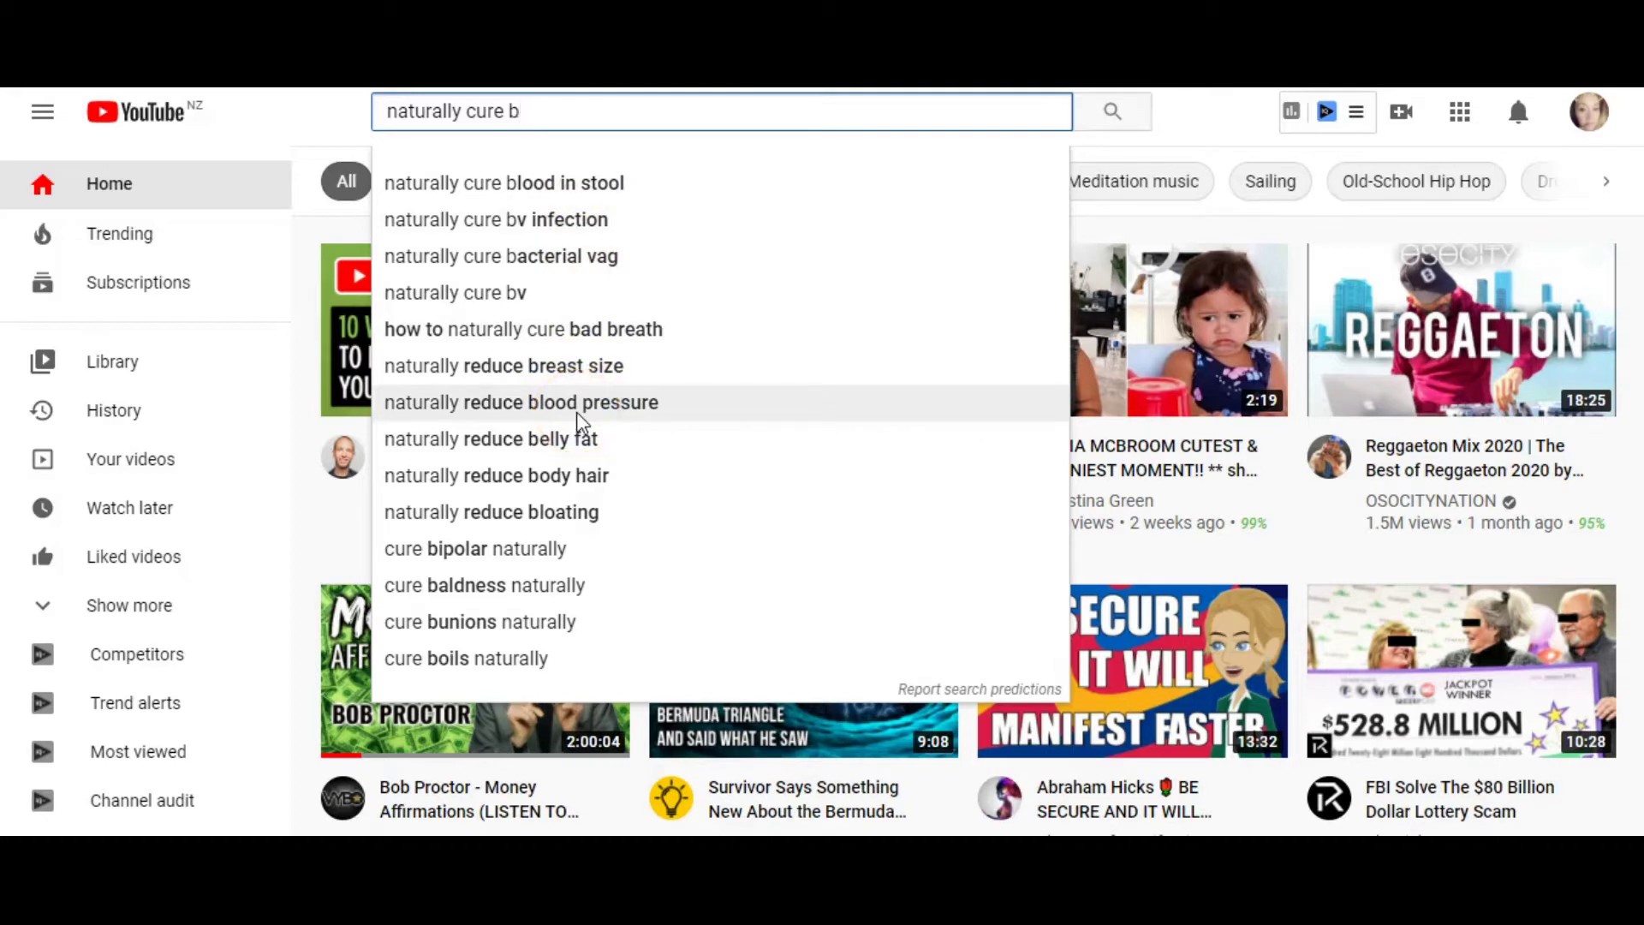
key(BackSpace)
text(c)
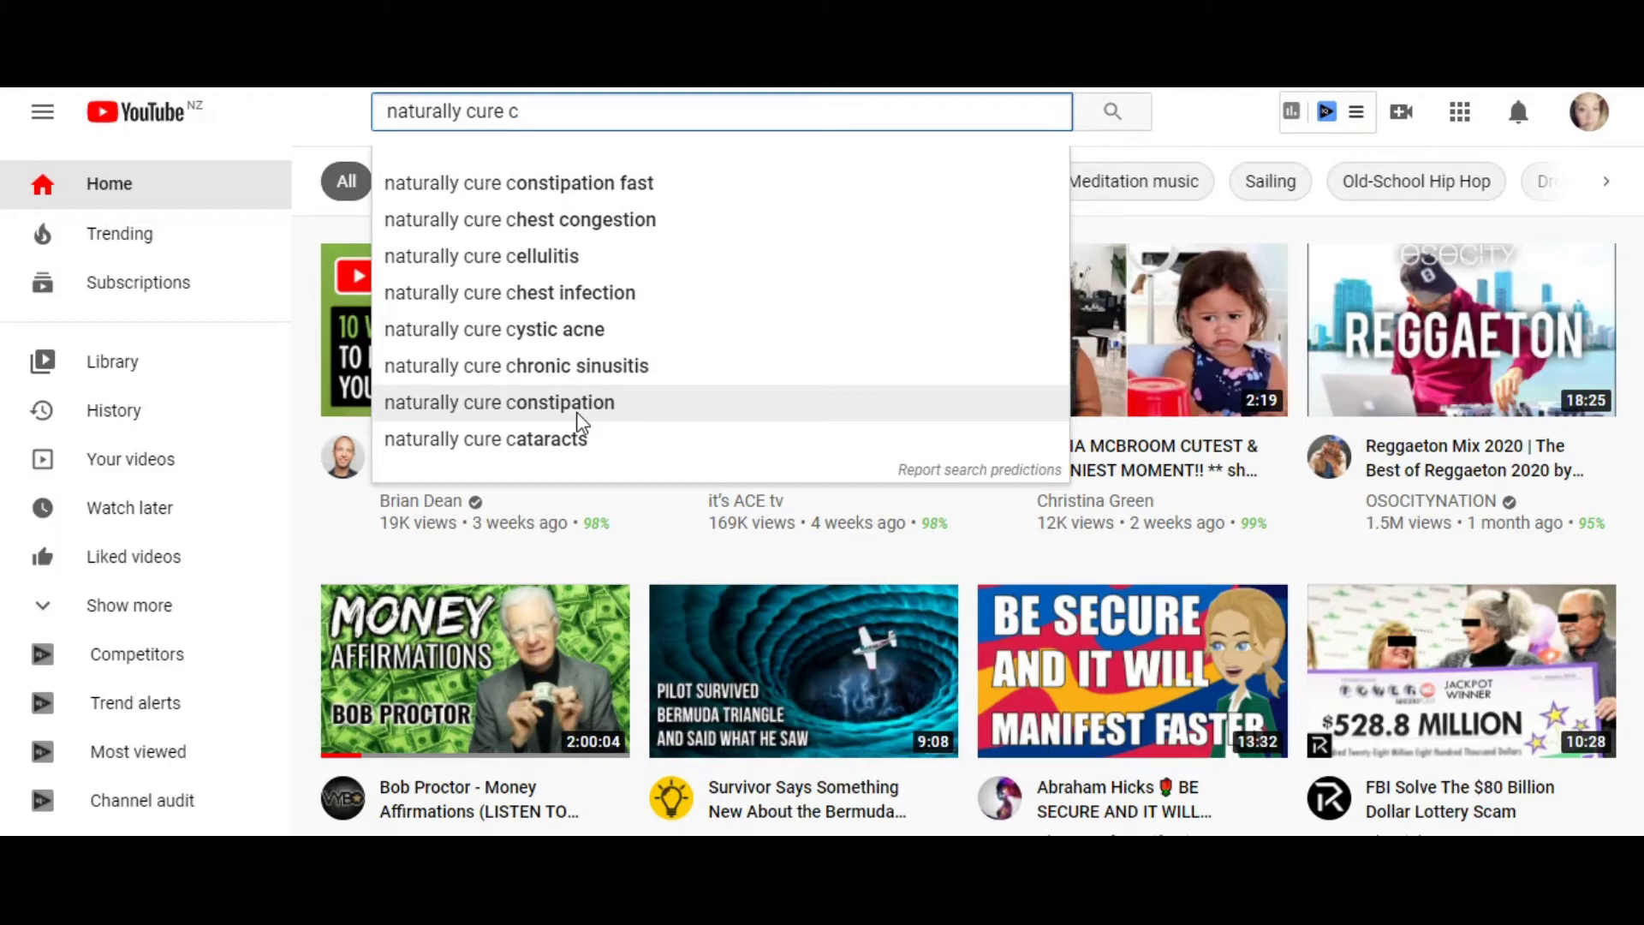
- Search for "naturally cure acid reflux" using the suggestion offered for "naturally cure a"
key(BackSpace)
text(a)
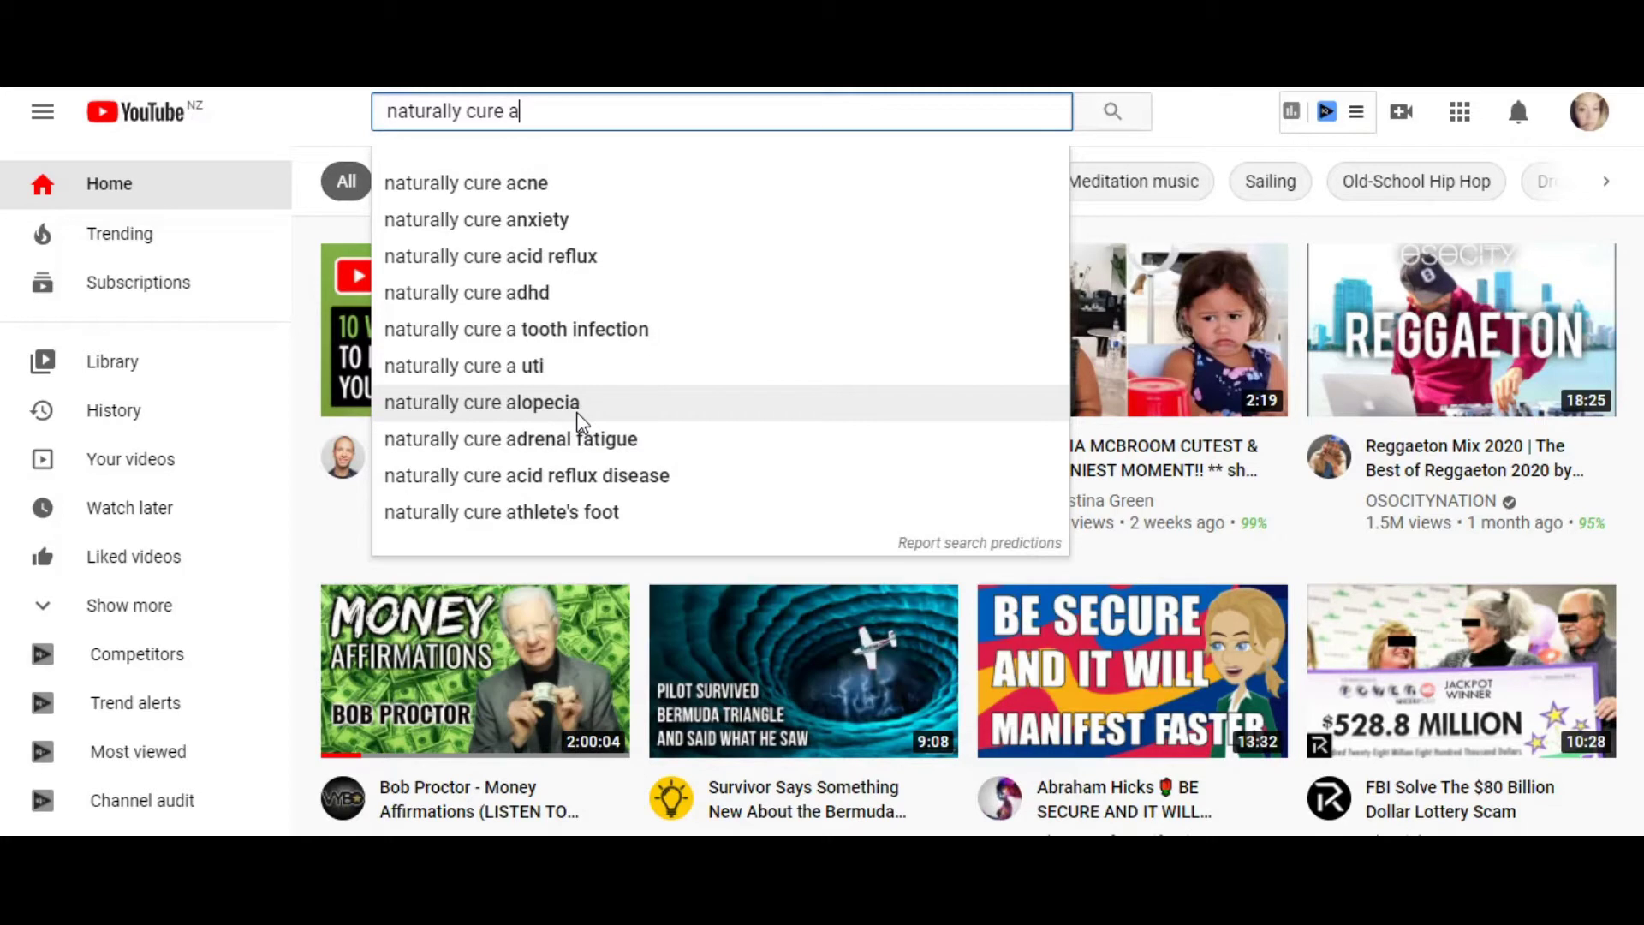
click(565, 269)
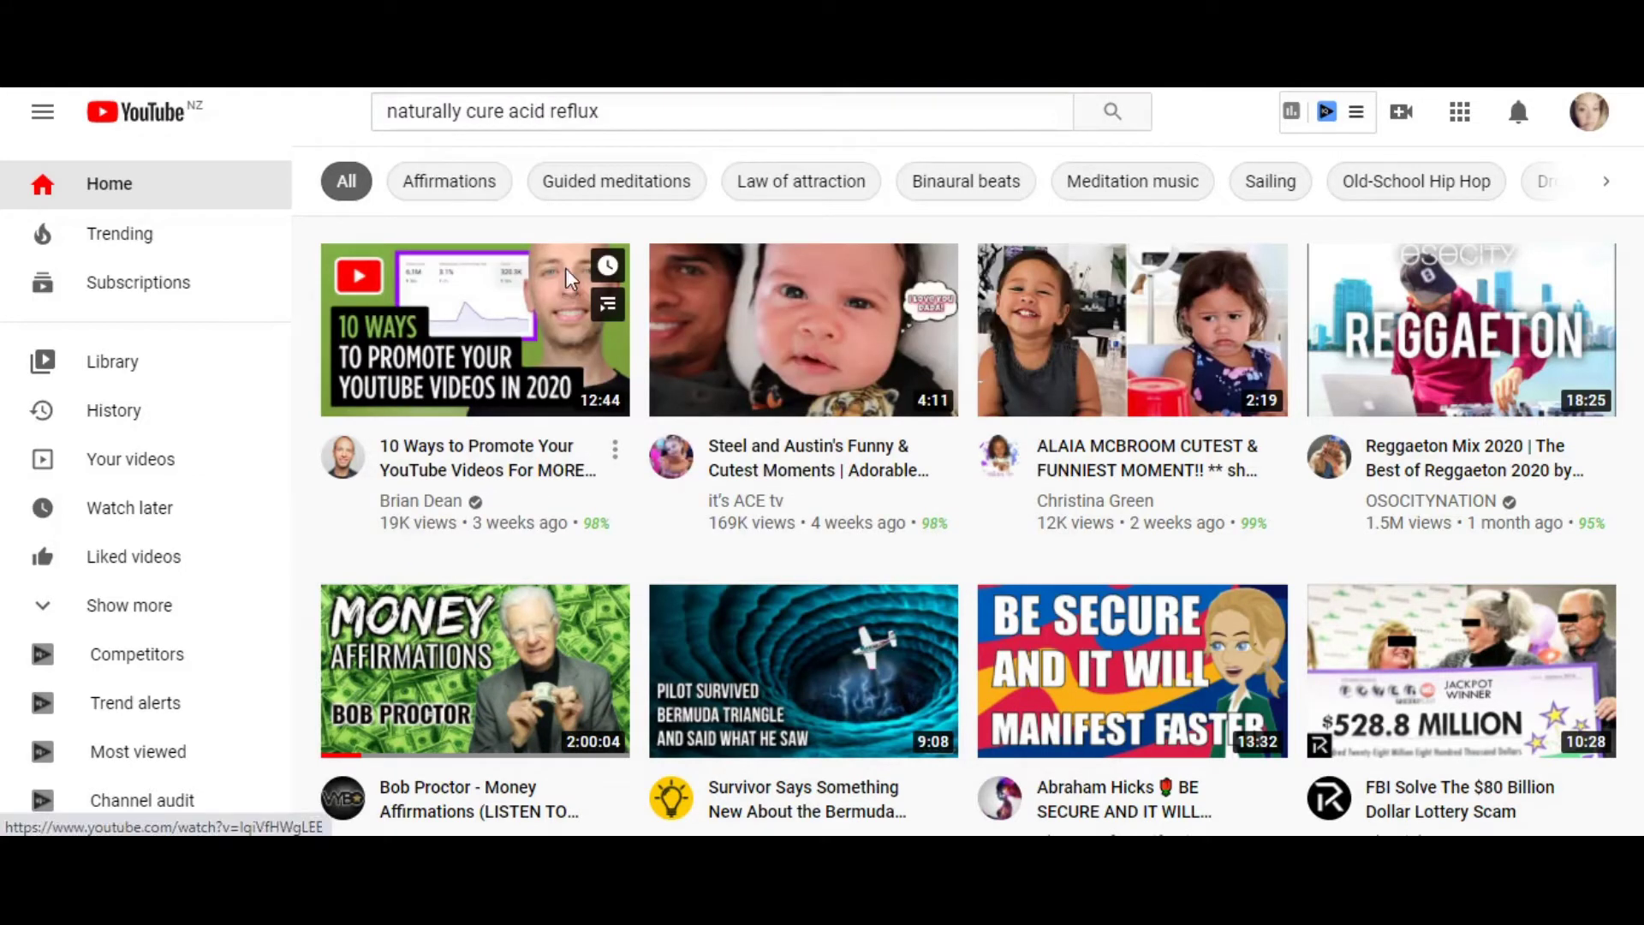
click(566, 274)
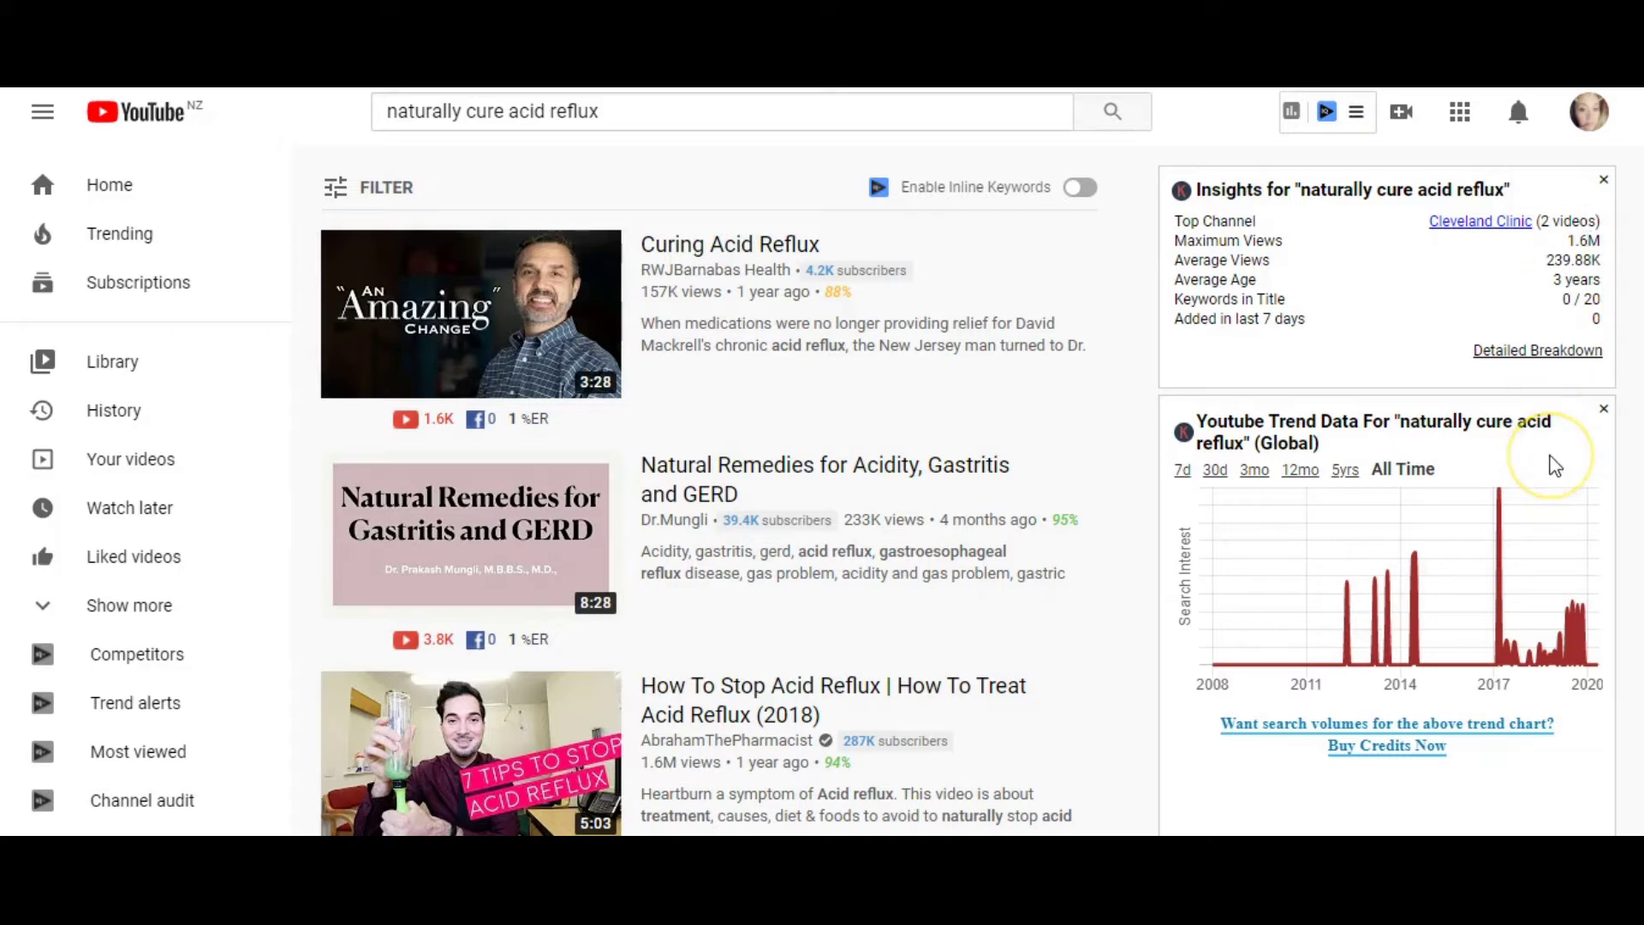
- Examine the all-time trend chart, vidIQ search term statistics and overall score for "naturally cure acid reflux"
scroll(1553, 462, down, 2)
scroll(1556, 465, down, 1)
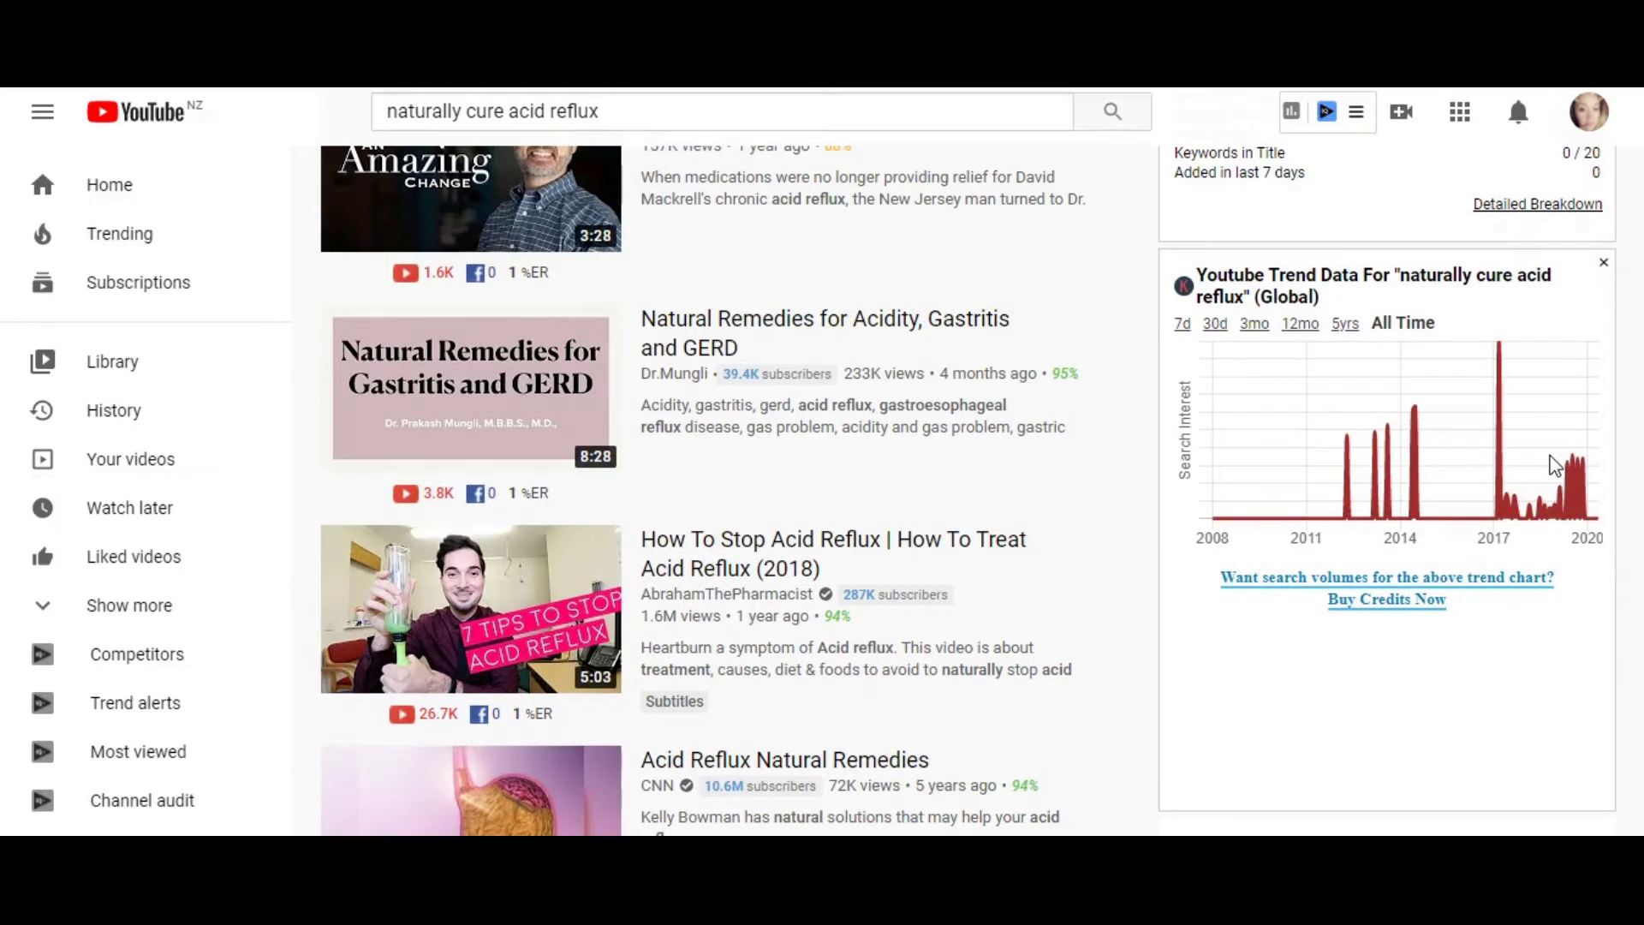
scroll(1556, 465, down, 1)
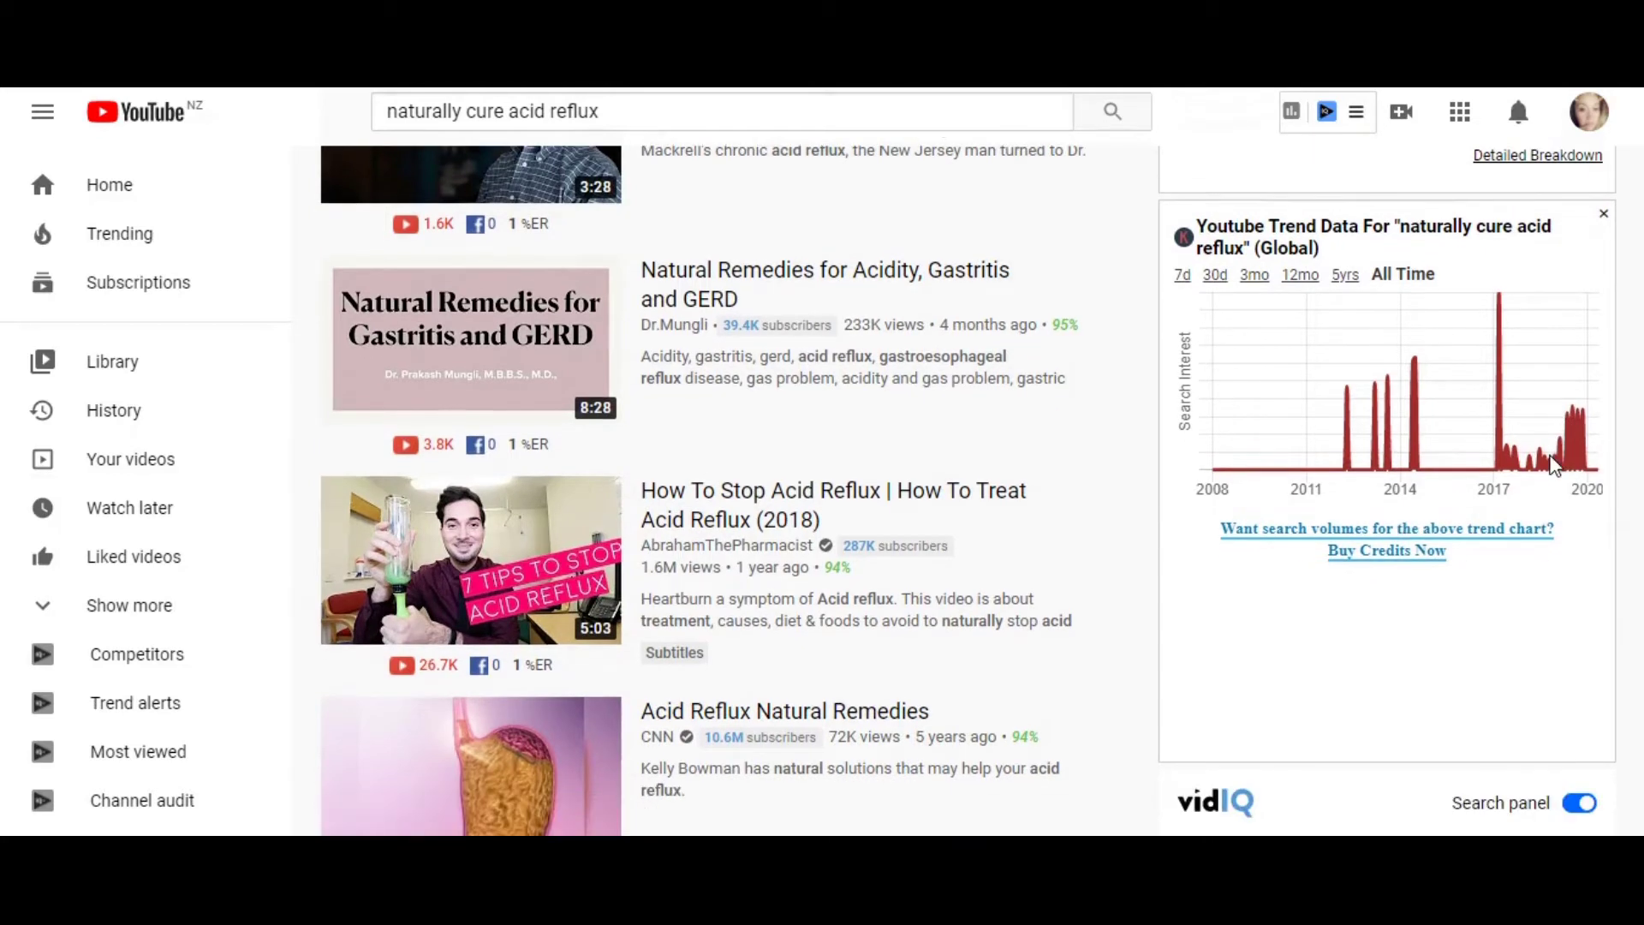
mouse_move(1504, 370)
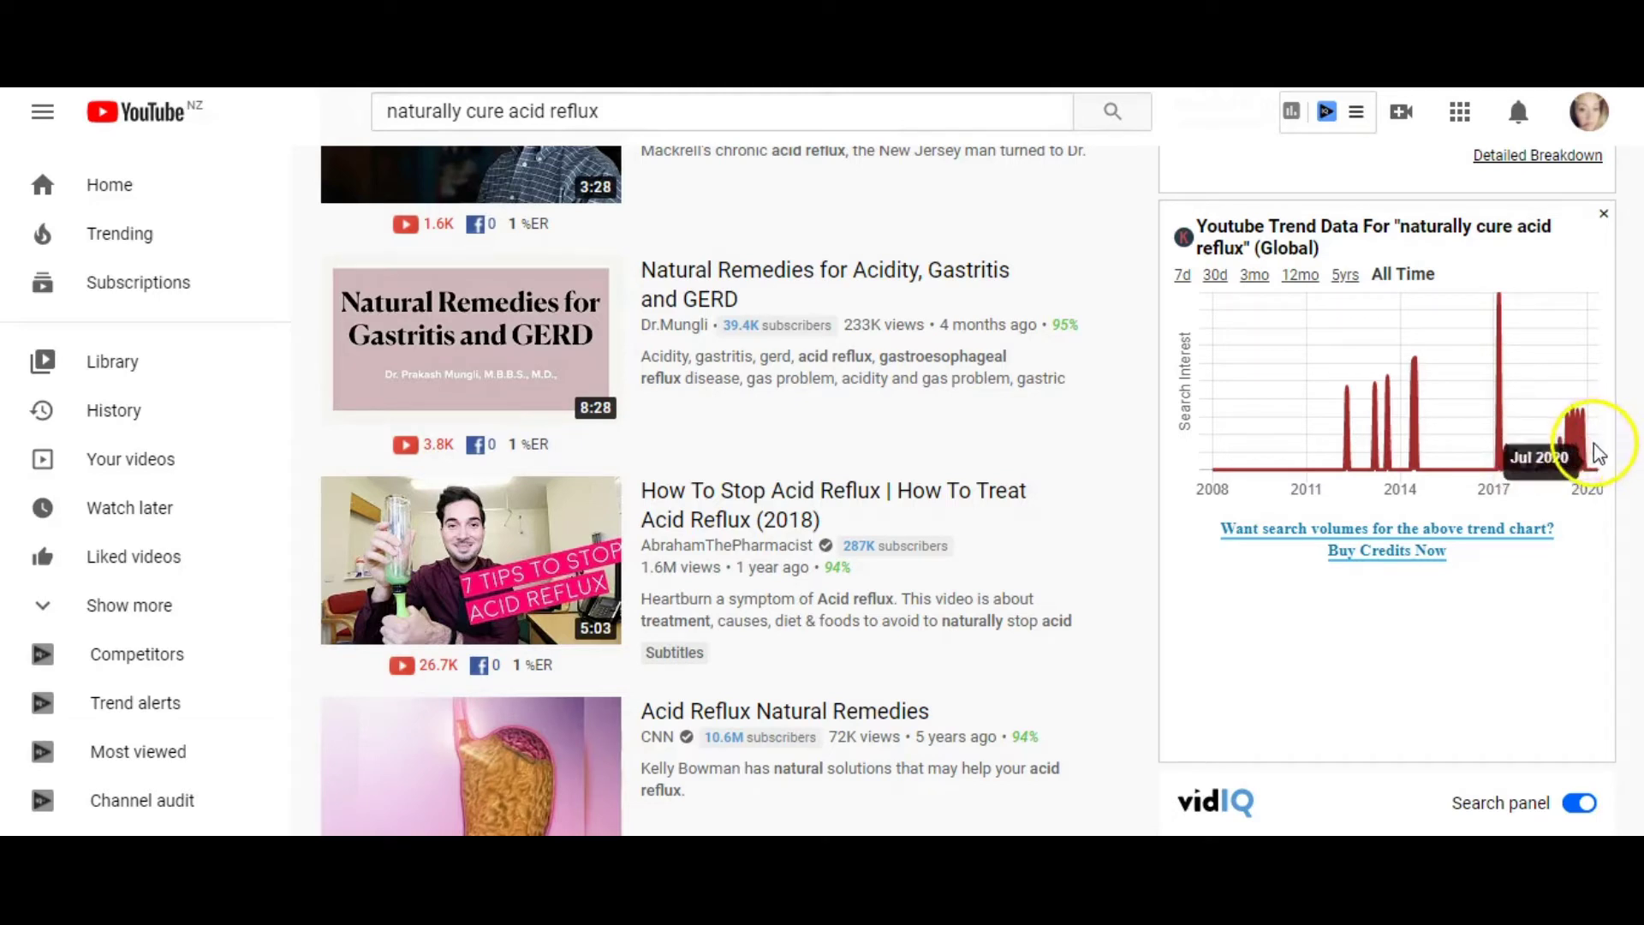
scroll(1598, 454, down, 1)
scroll(1598, 454, down, 2)
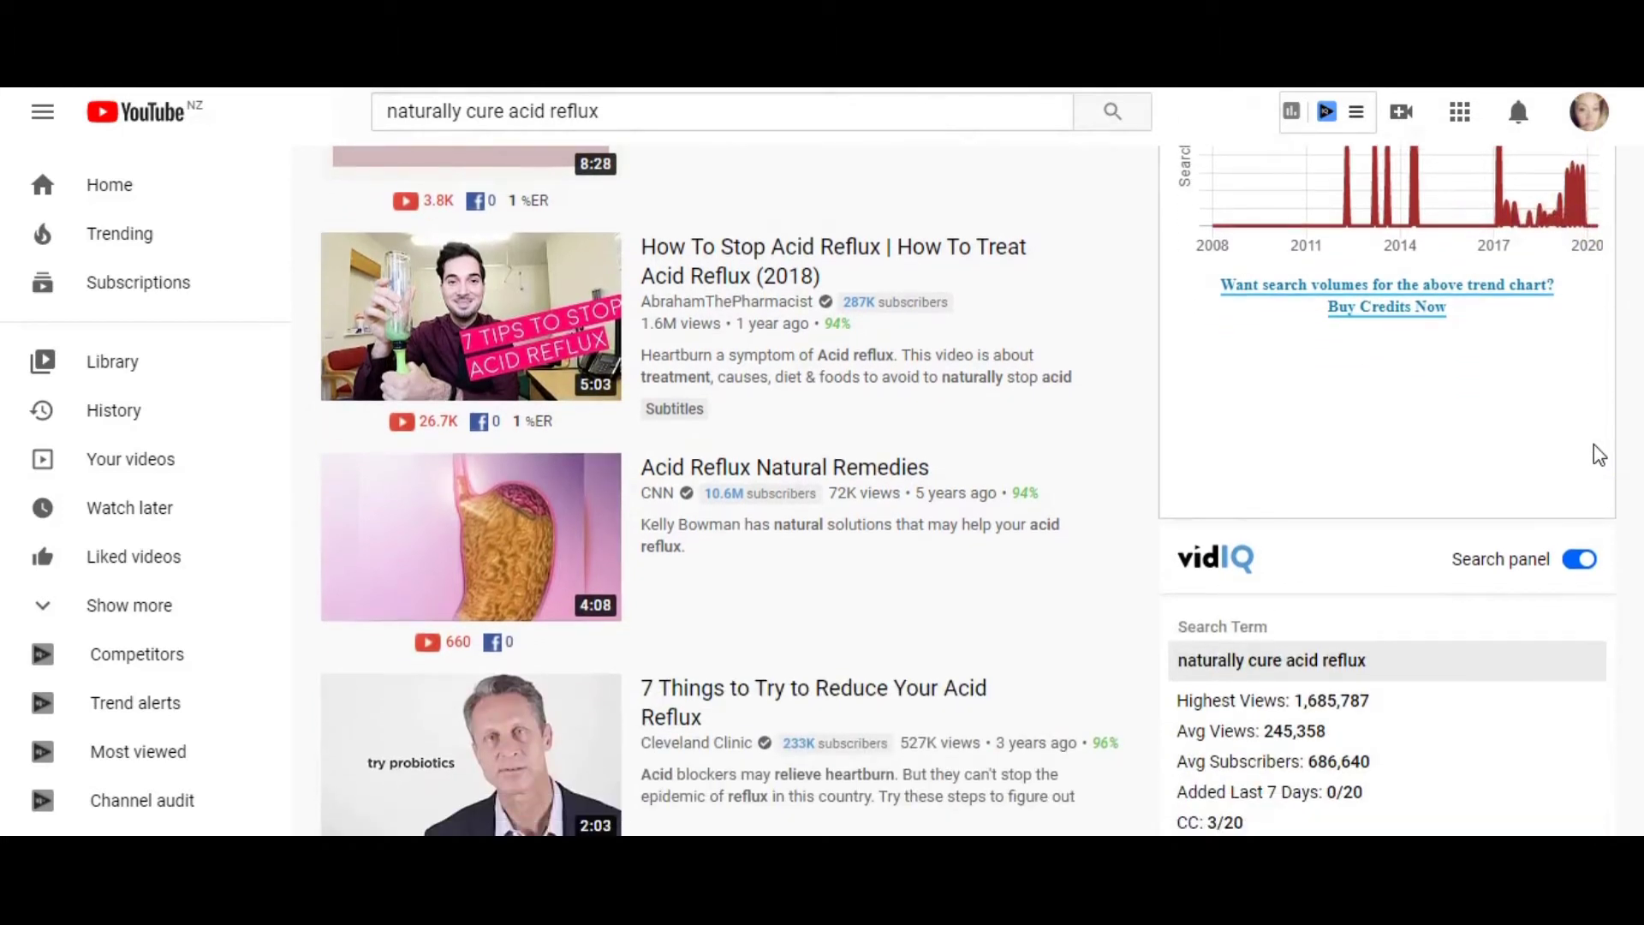
scroll(1599, 453, down, 2)
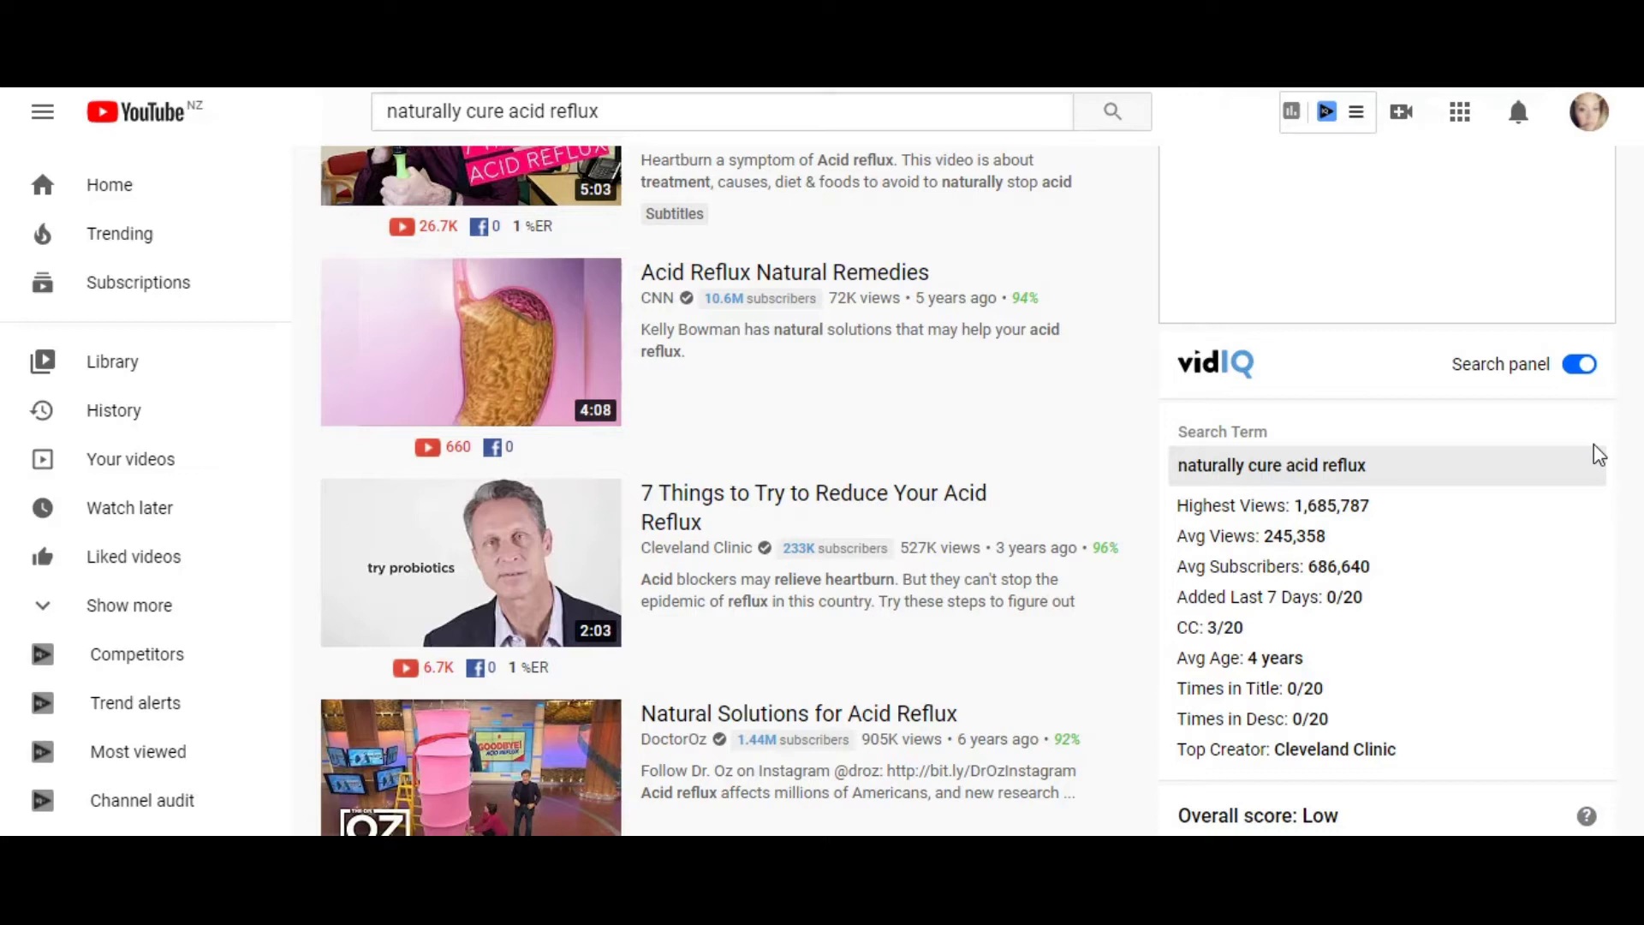
scroll(1595, 445, down, 1)
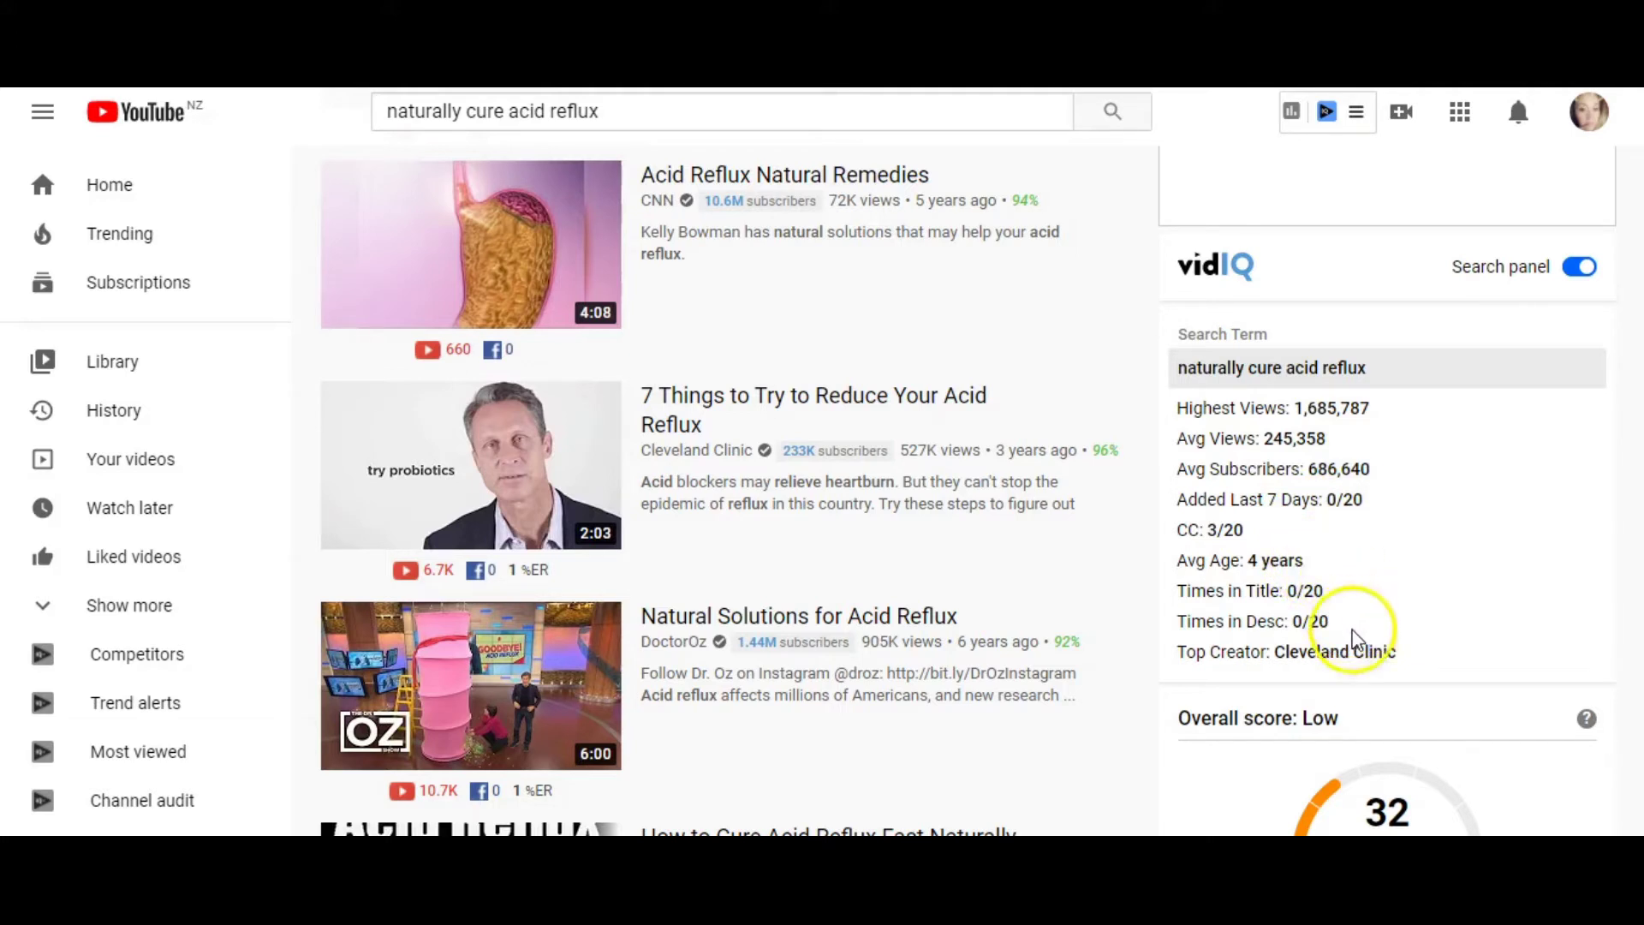
scroll(1391, 624, down, 3)
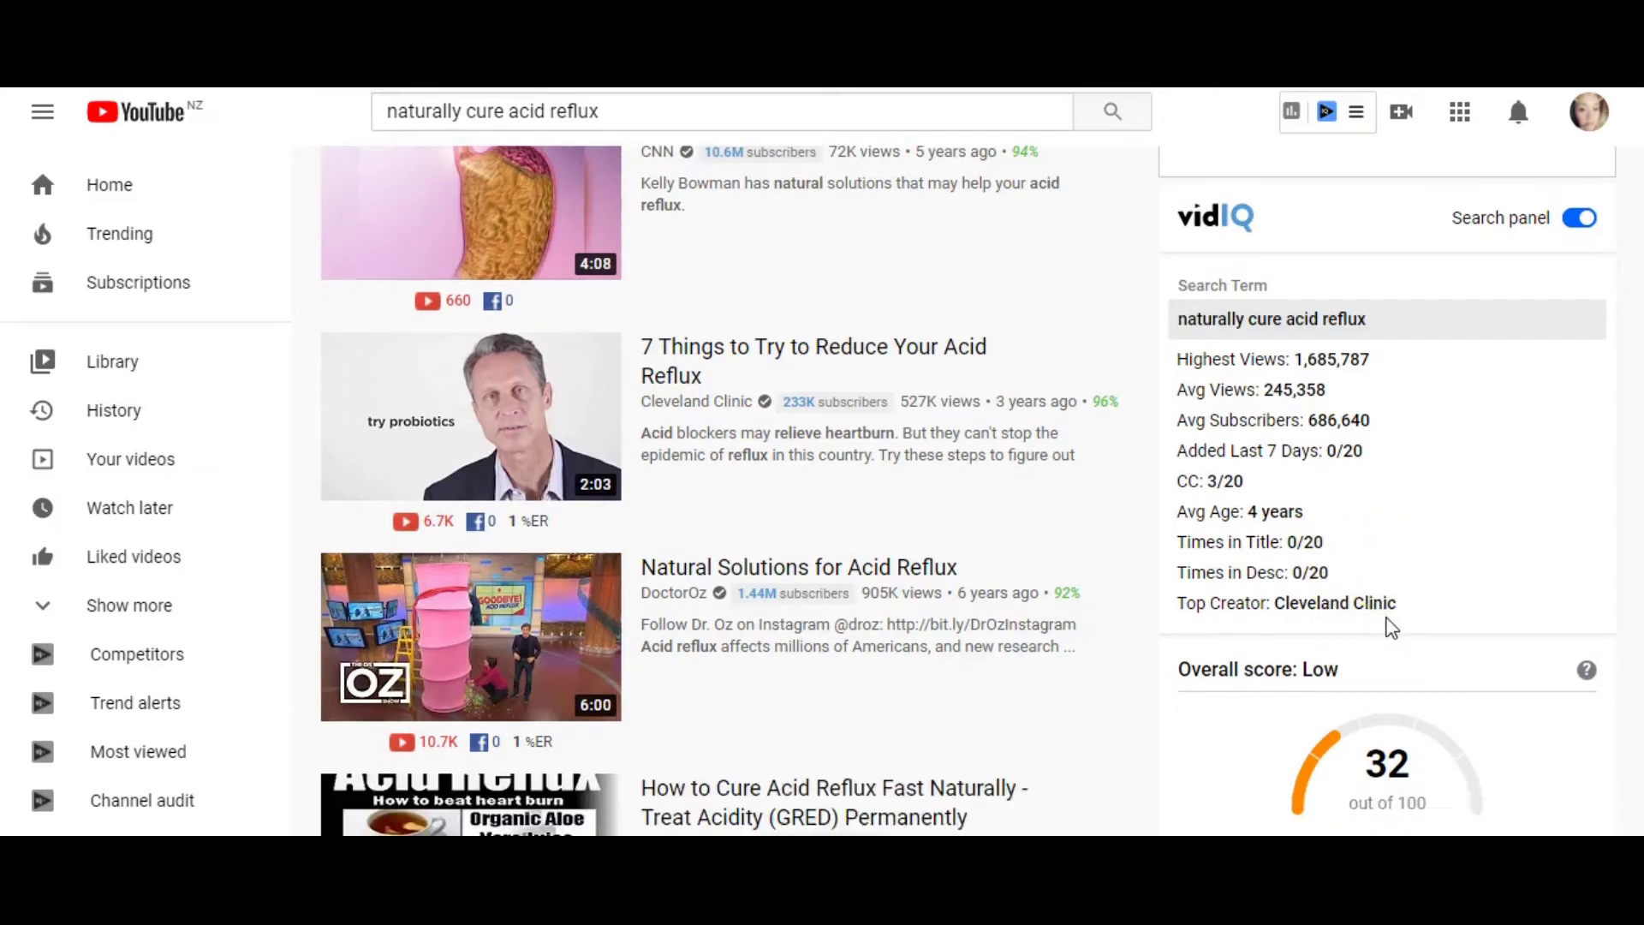
scroll(1389, 617, down, 2)
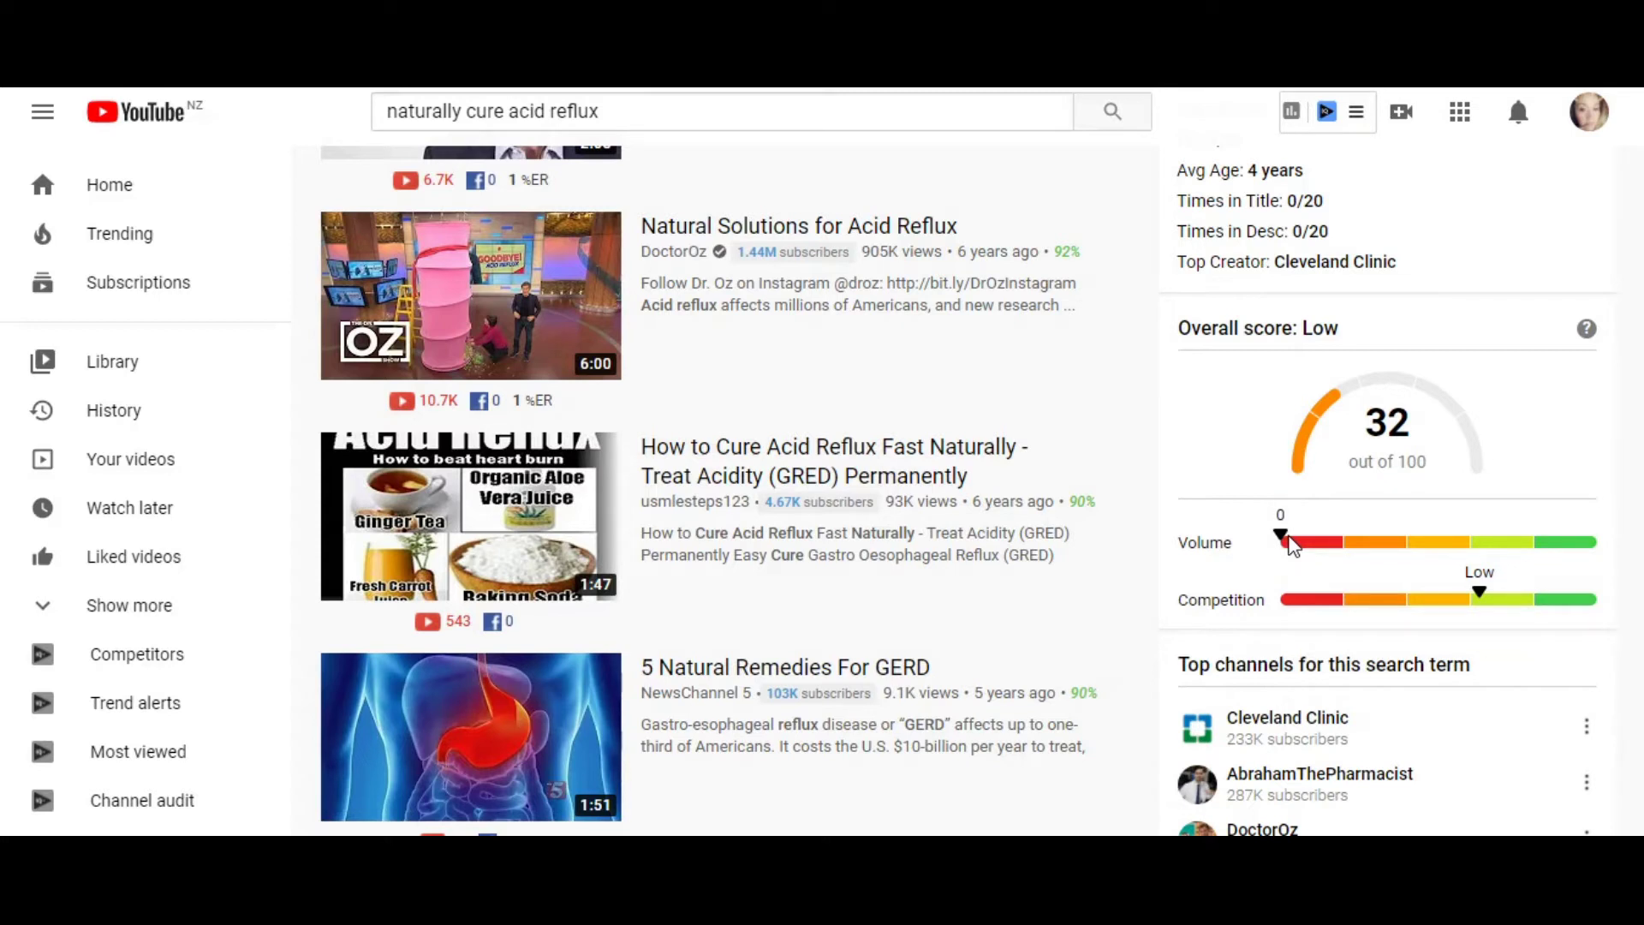
- Examine the top channels, related keyword opportunities and trending videos for the acid reflux search term
scroll(1293, 545, down, 3)
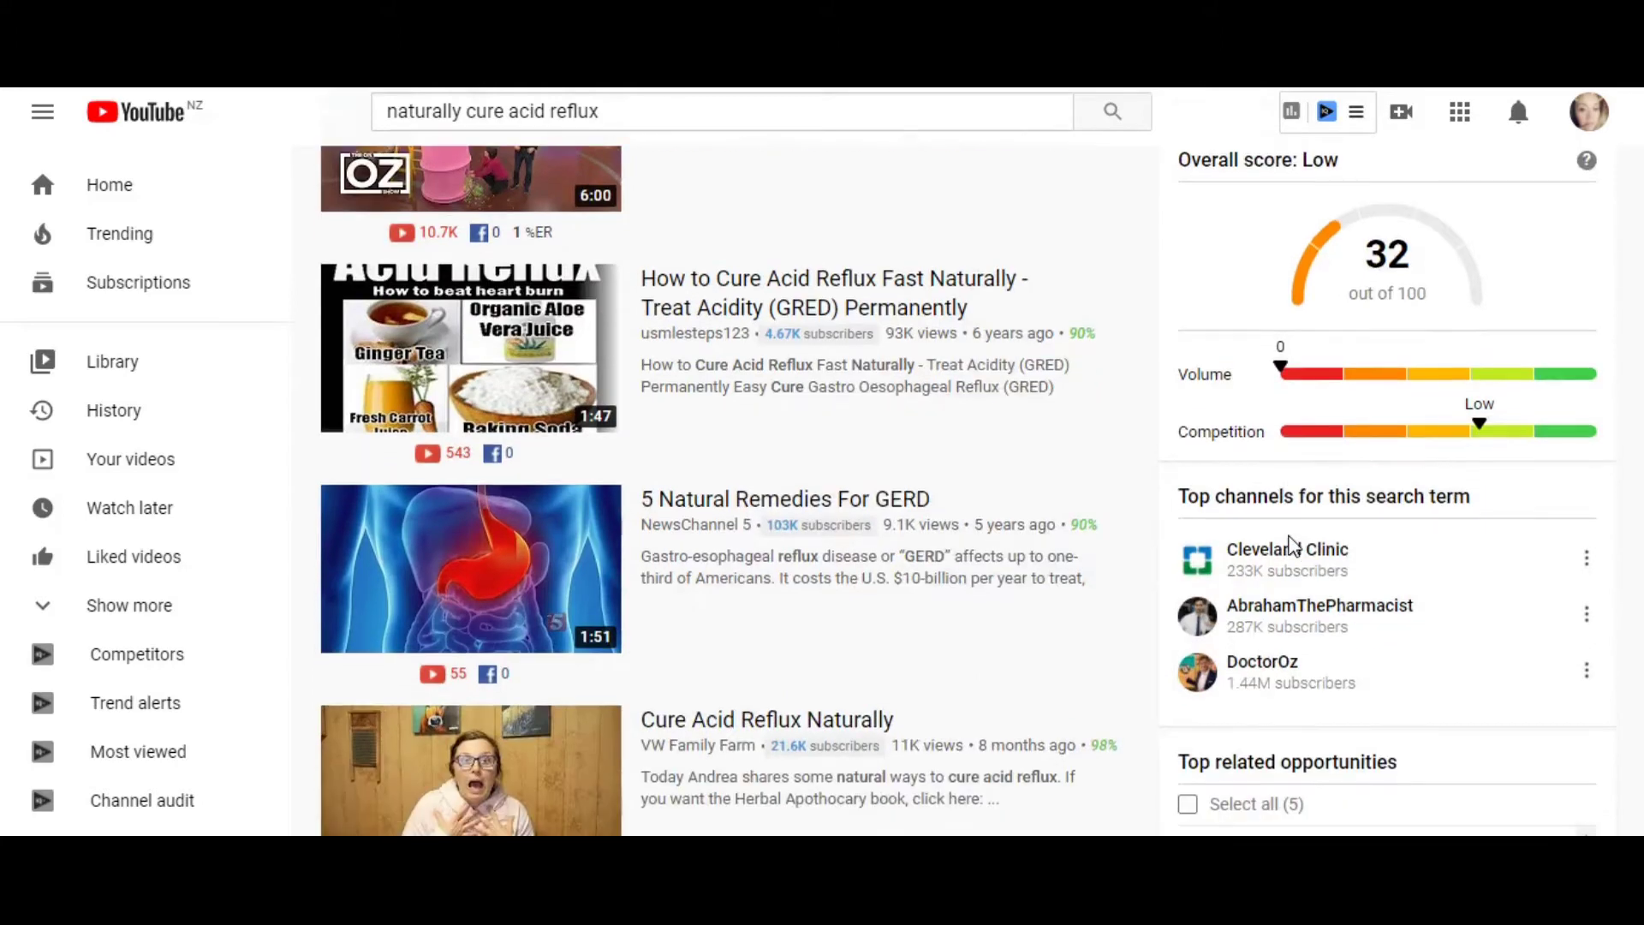
scroll(1293, 545, down, 3)
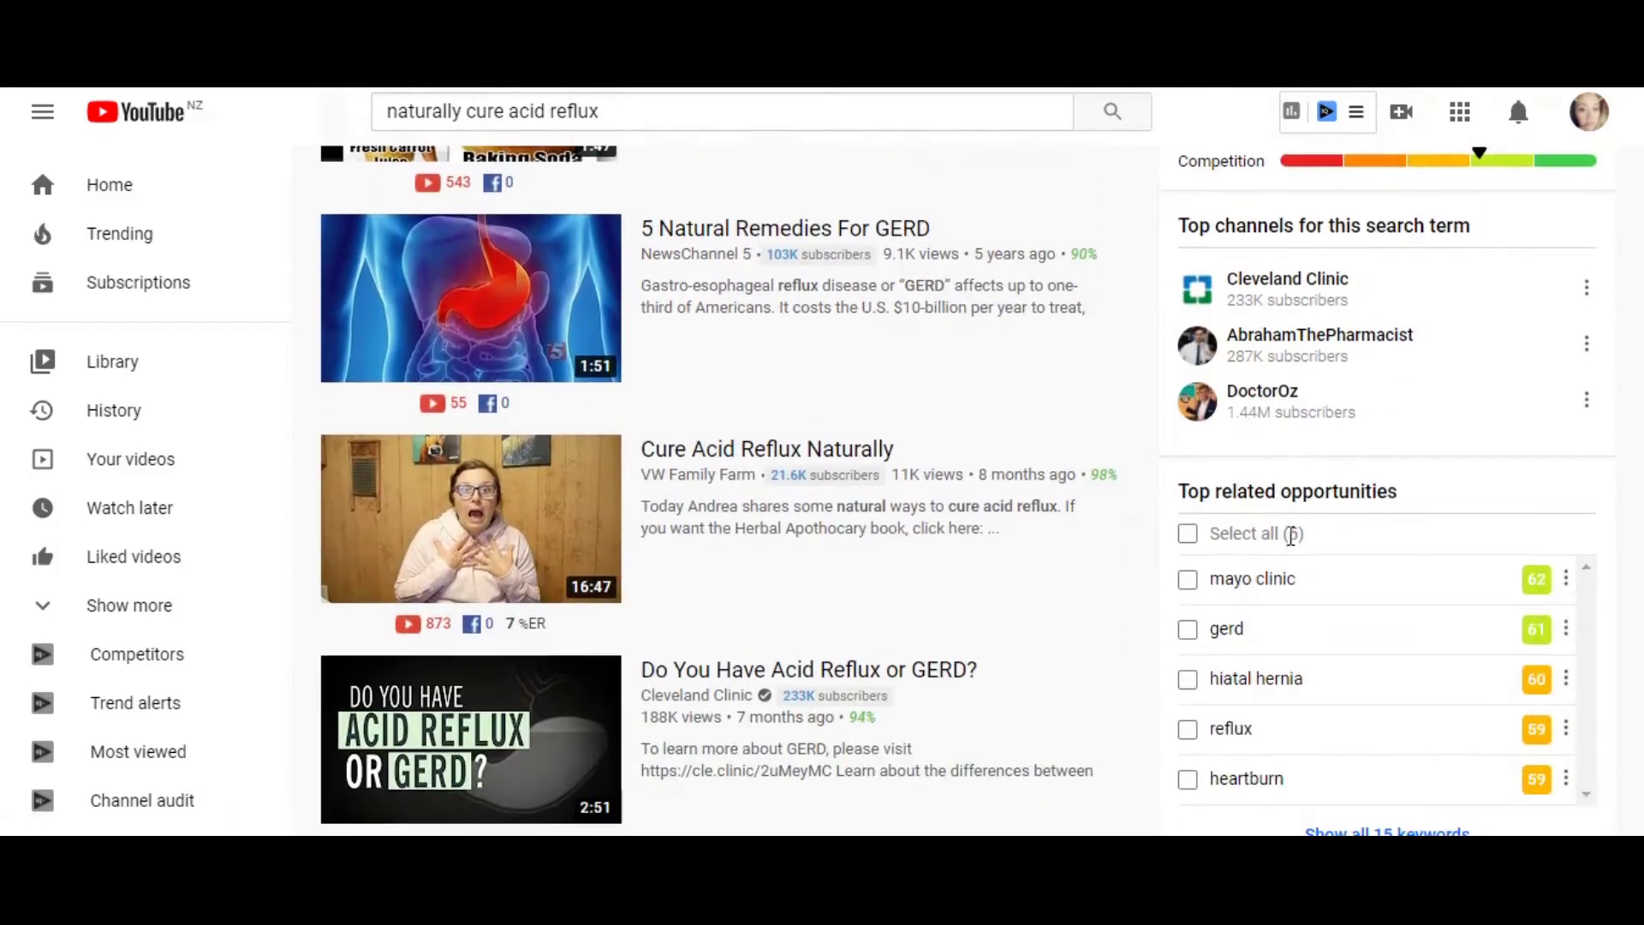
scroll(1293, 545, down, 3)
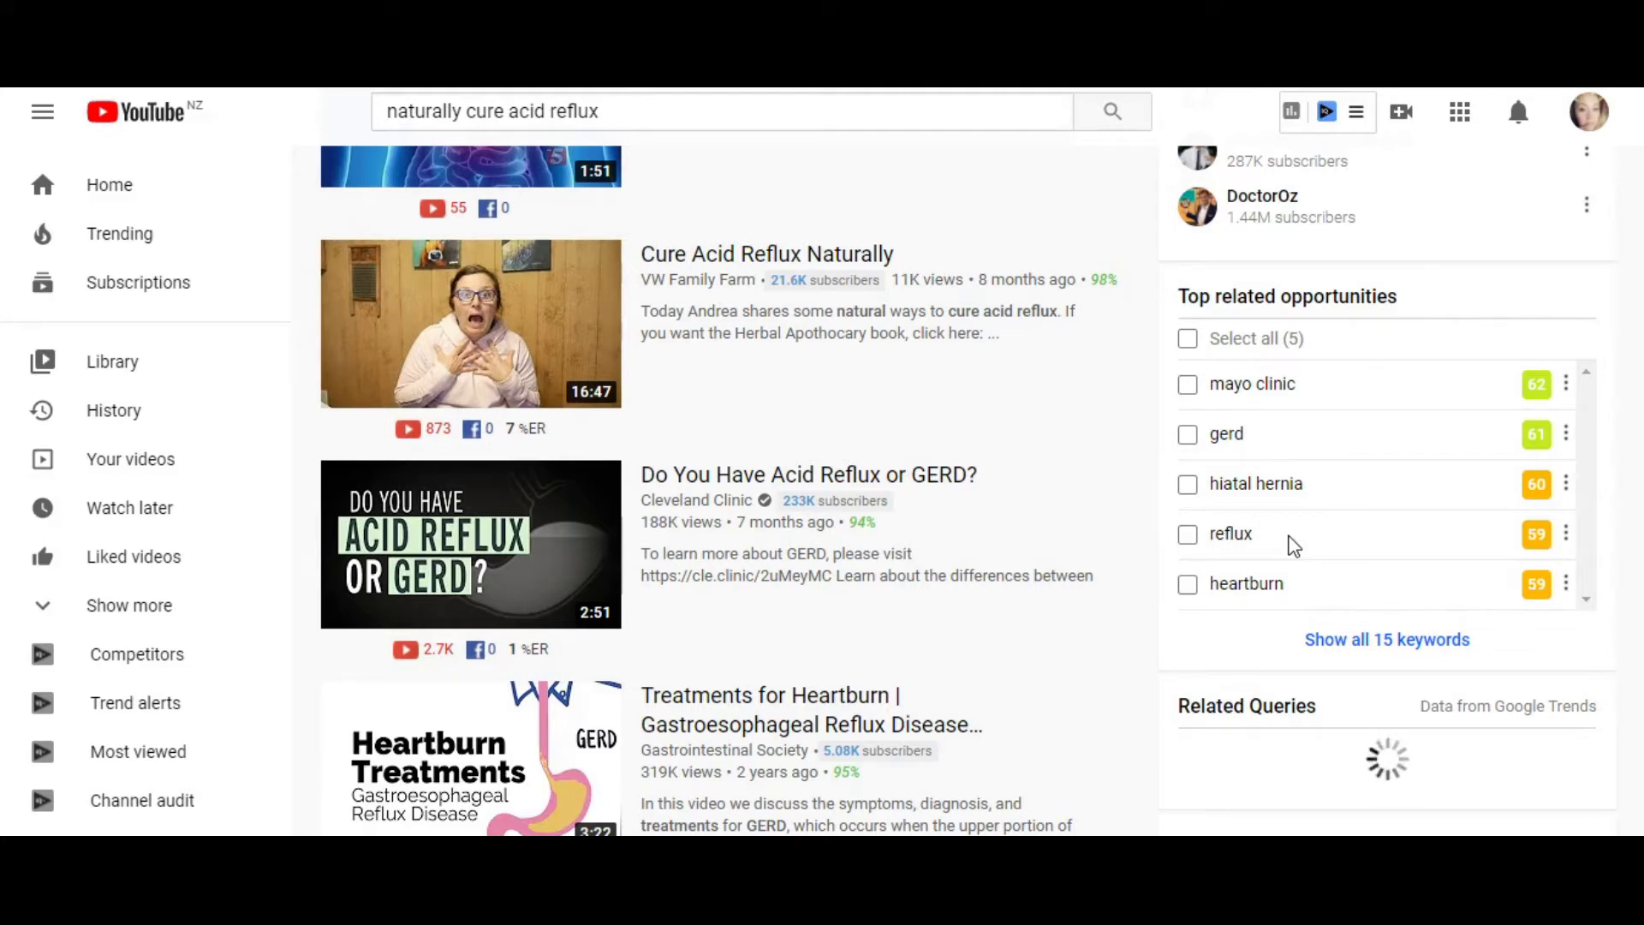
scroll(1294, 546, down, 4)
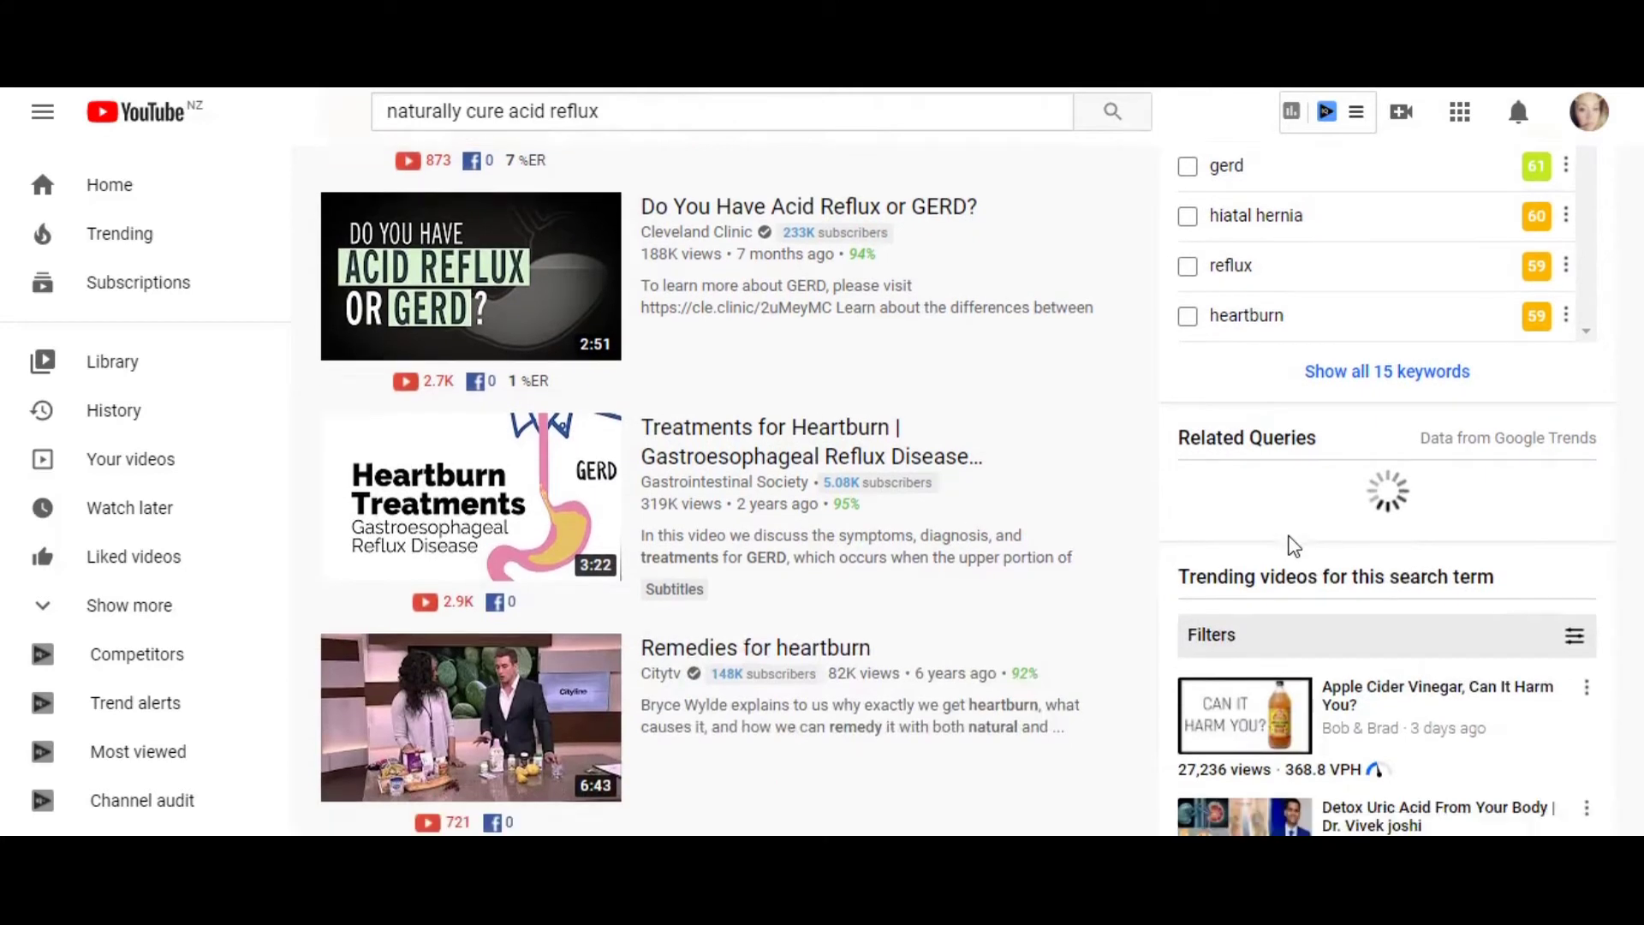
scroll(1294, 546, down, 1)
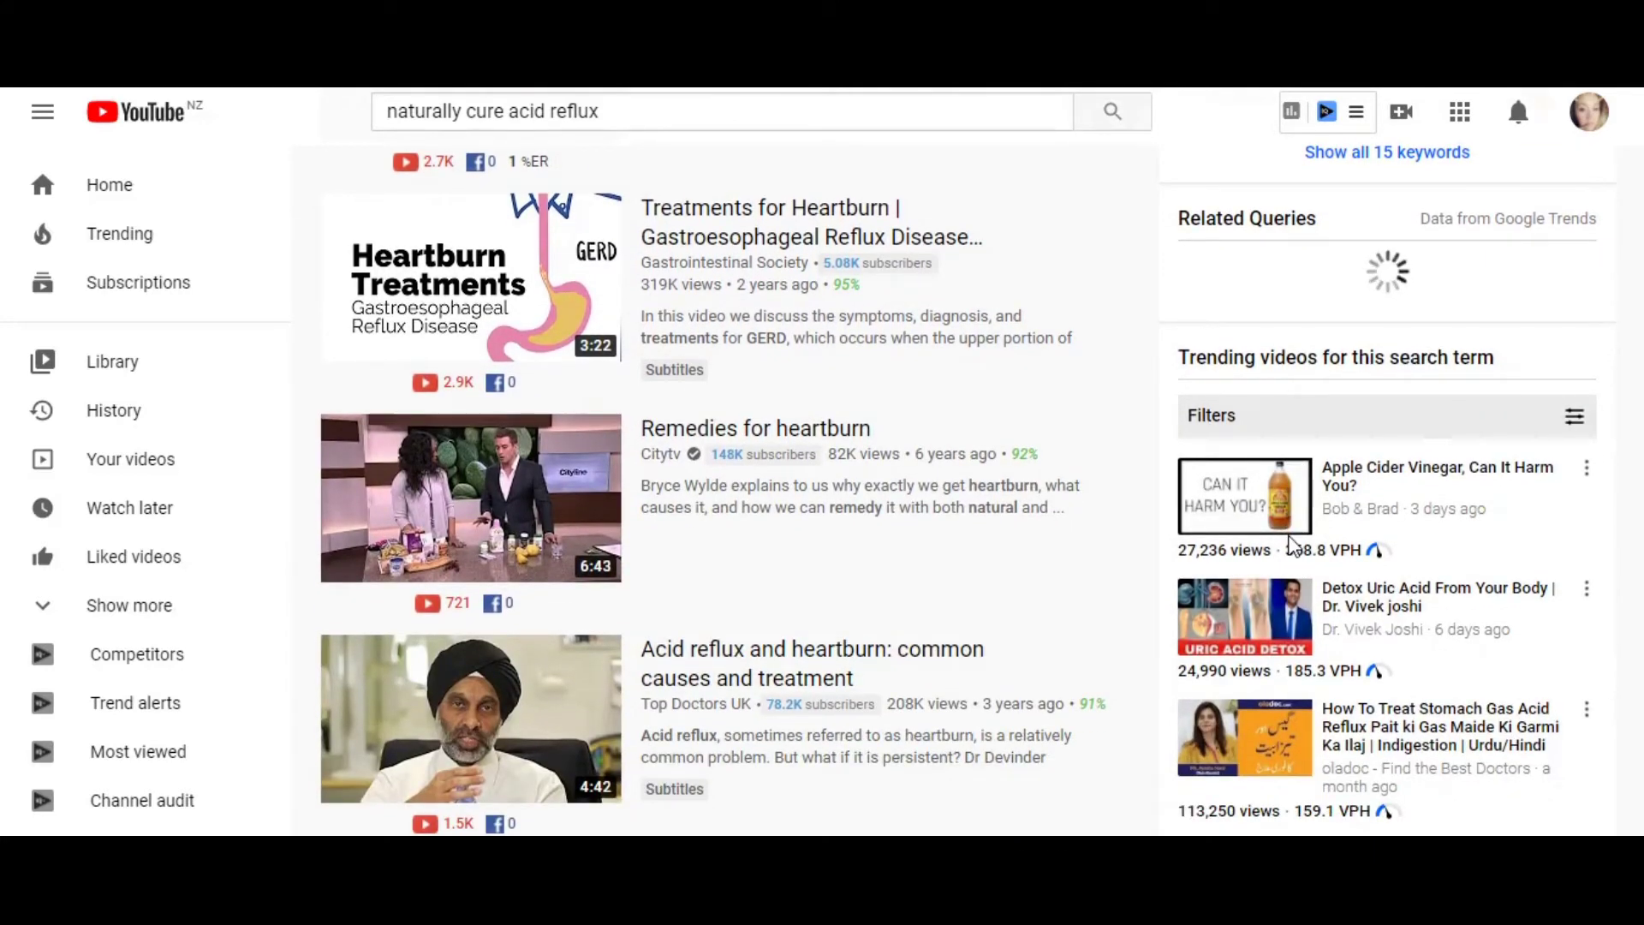
scroll(1294, 545, down, 1)
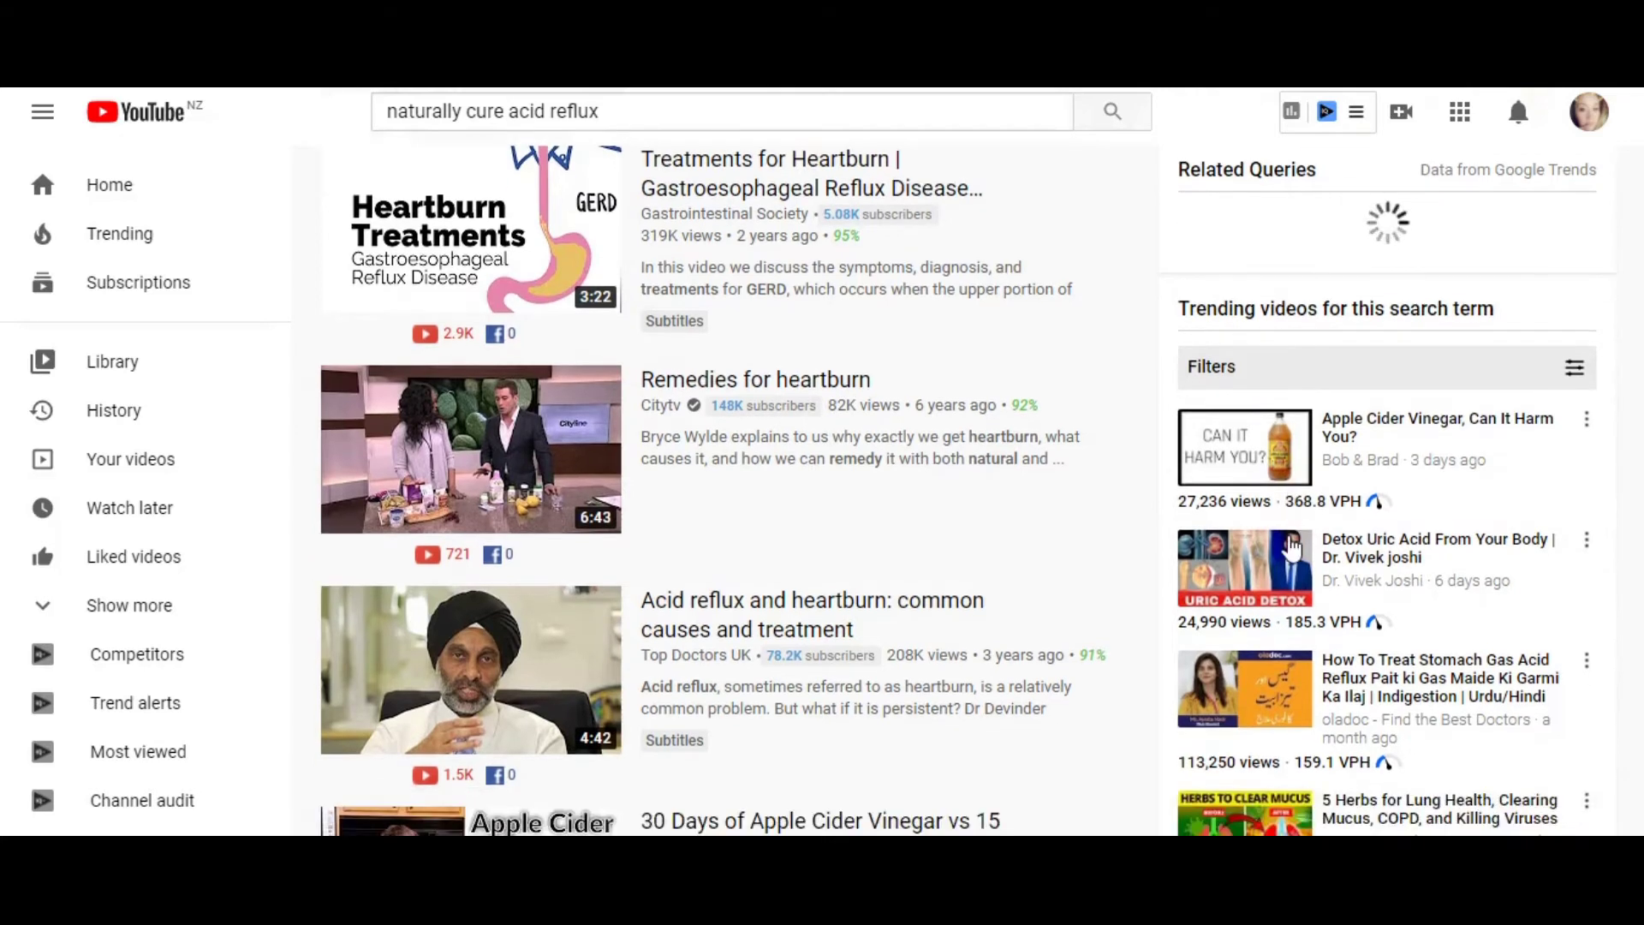
scroll(1293, 546, down, 1)
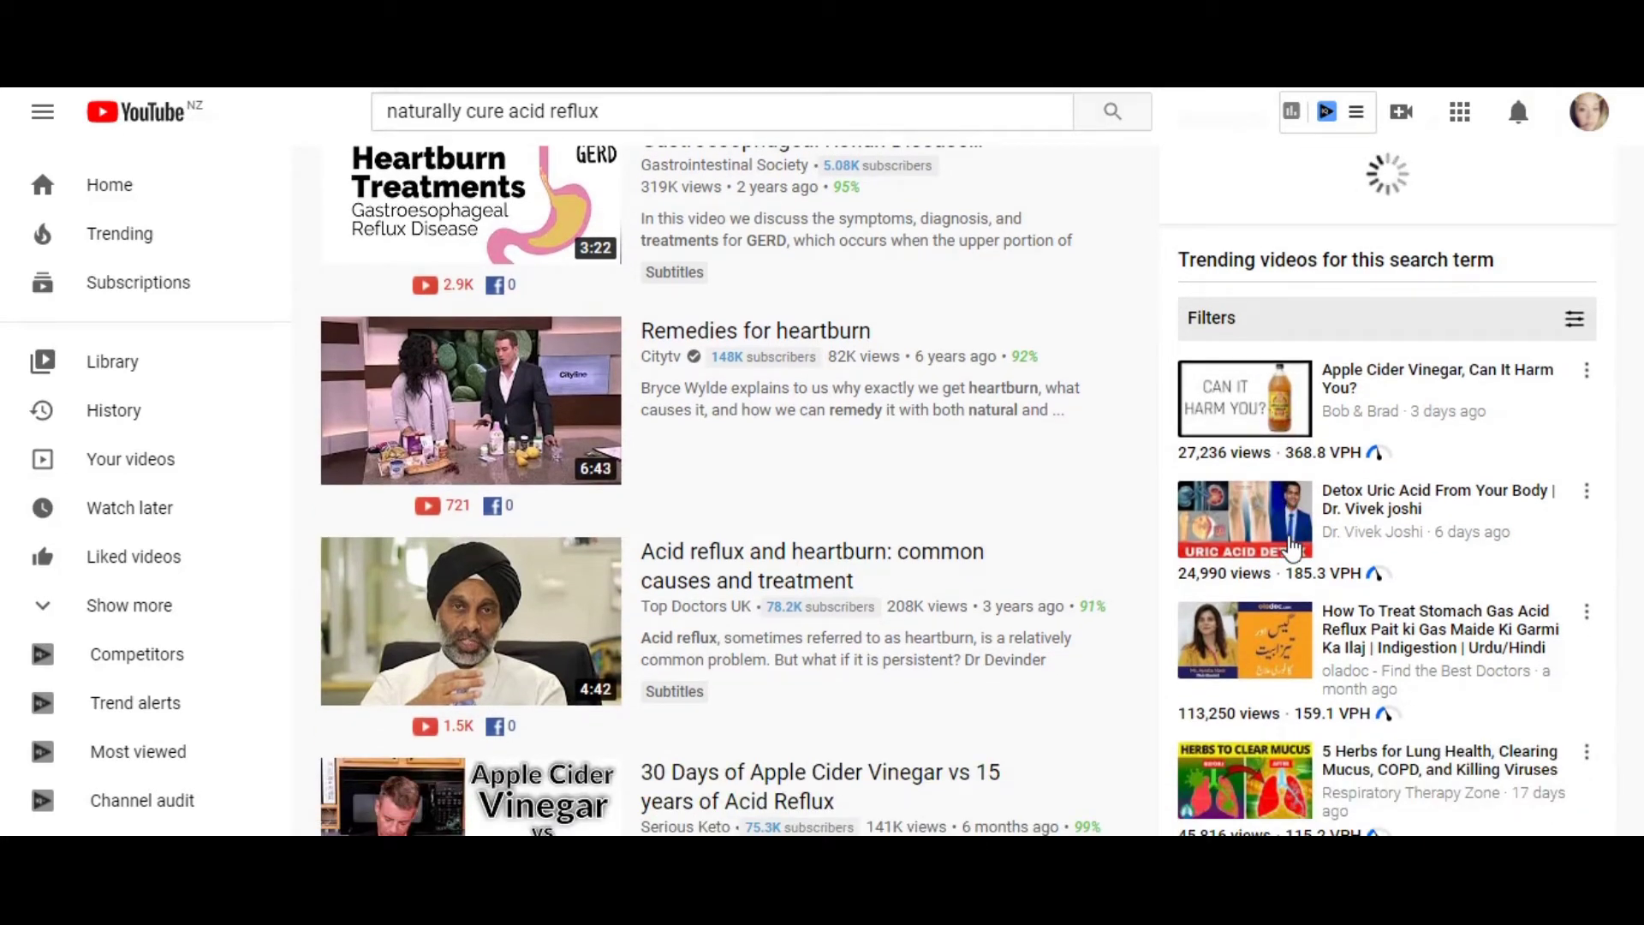
scroll(1294, 546, down, 1)
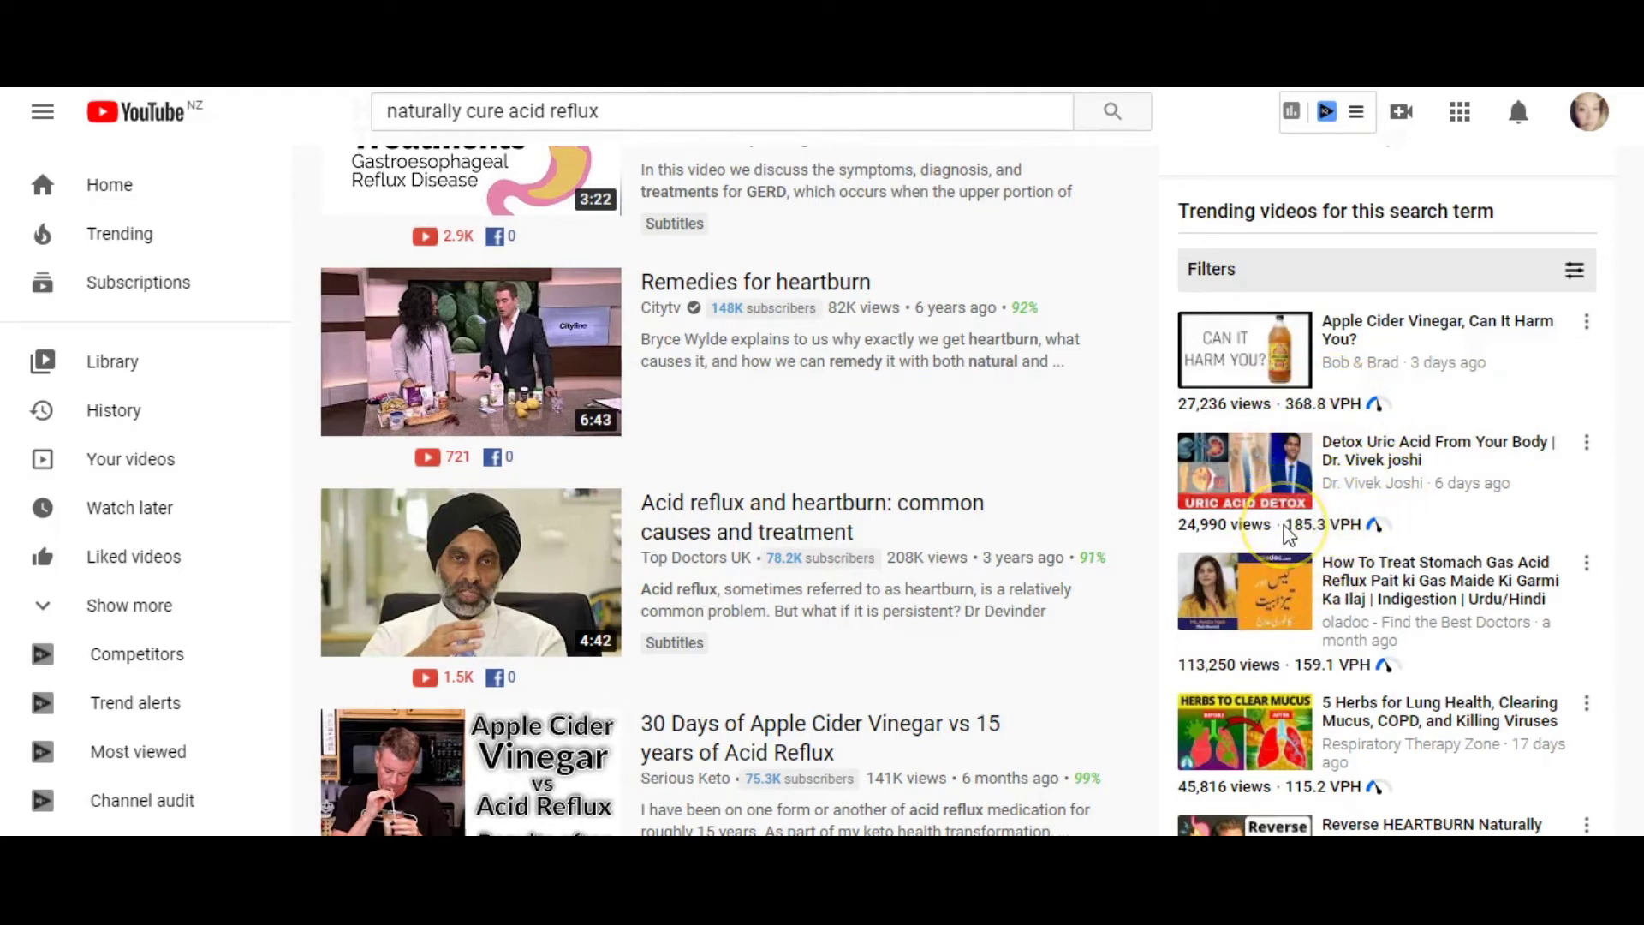
scroll(1289, 536, down, 3)
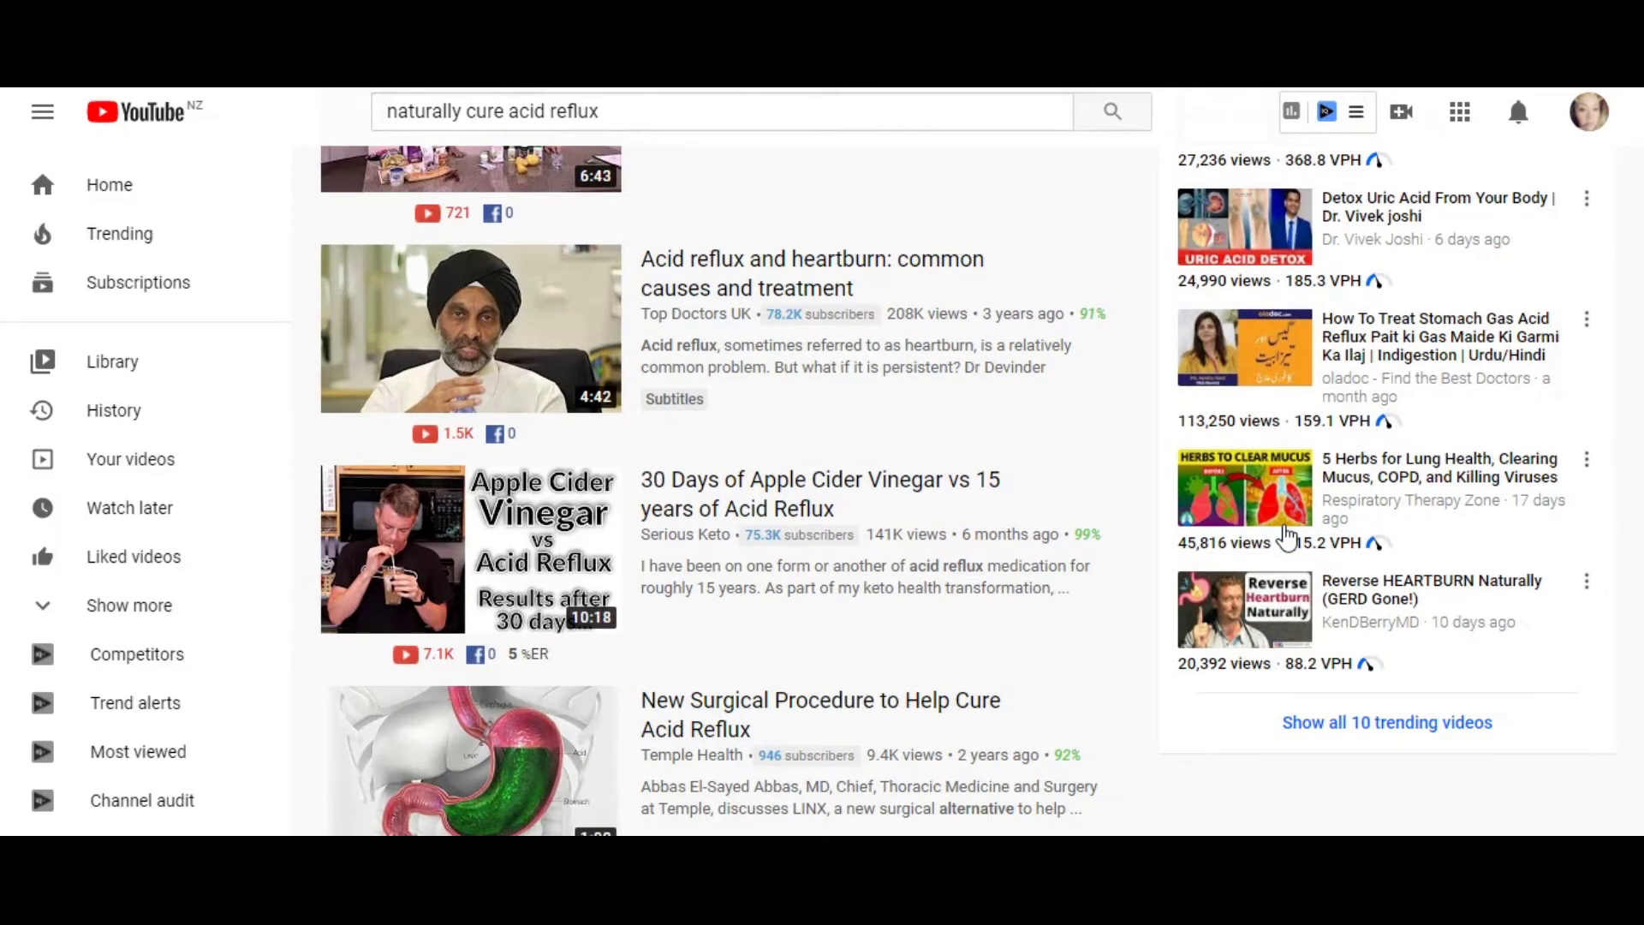
- Review the acid reflux keyword data again, from the trending videos back to the trend chart
scroll(1288, 535, up, 5)
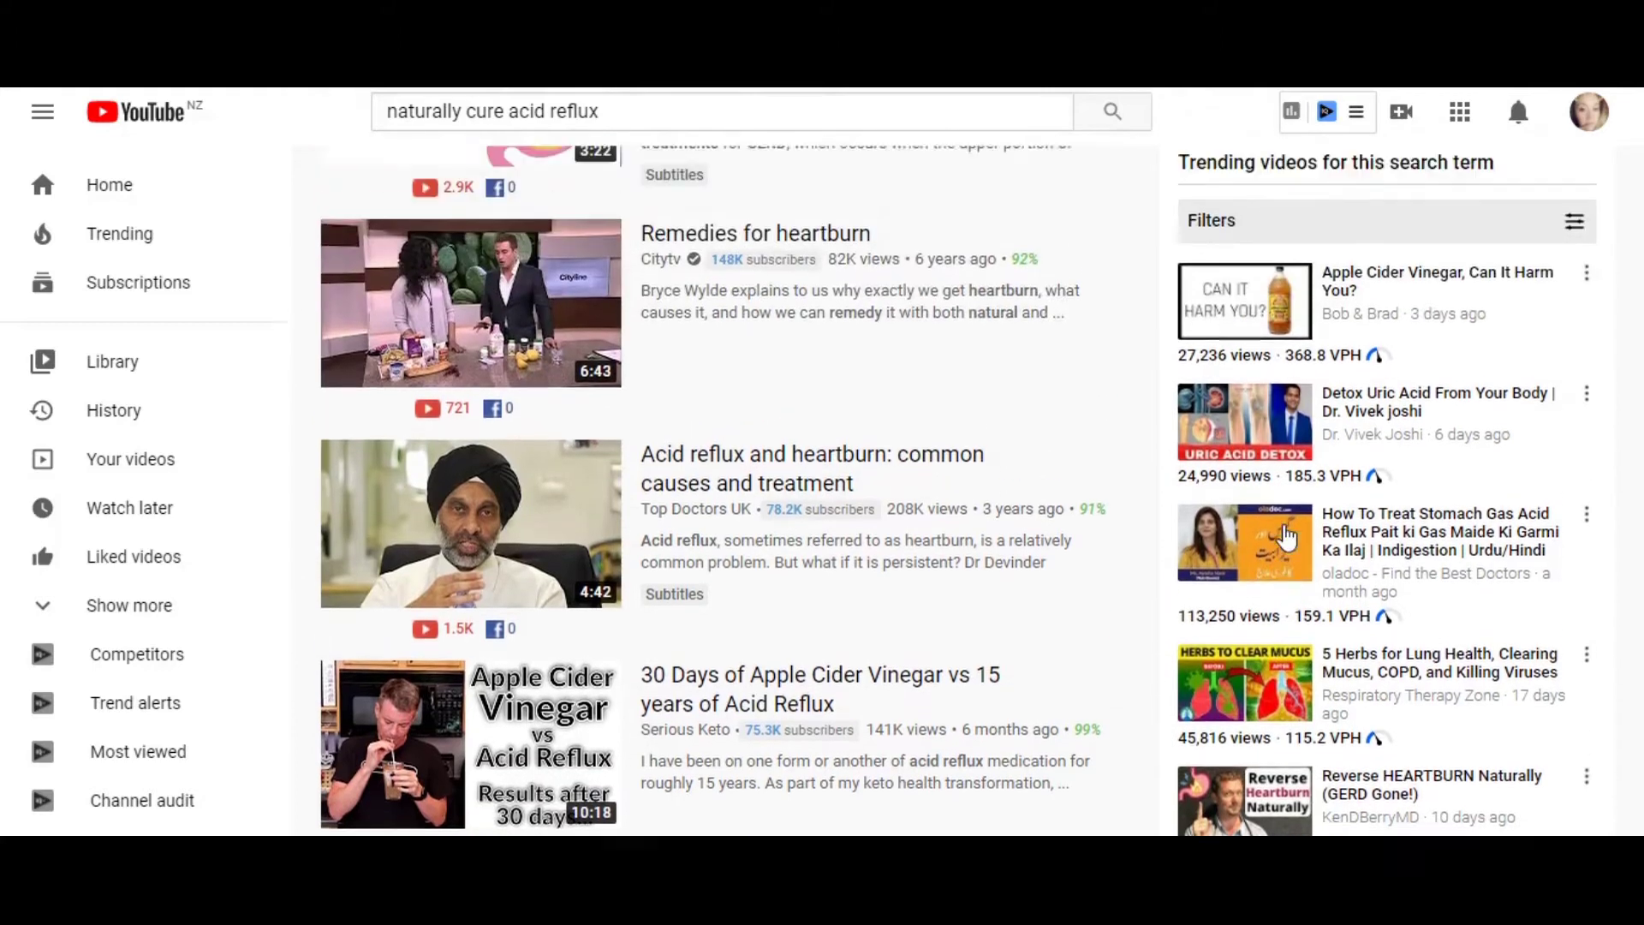
scroll(1289, 536, up, 4)
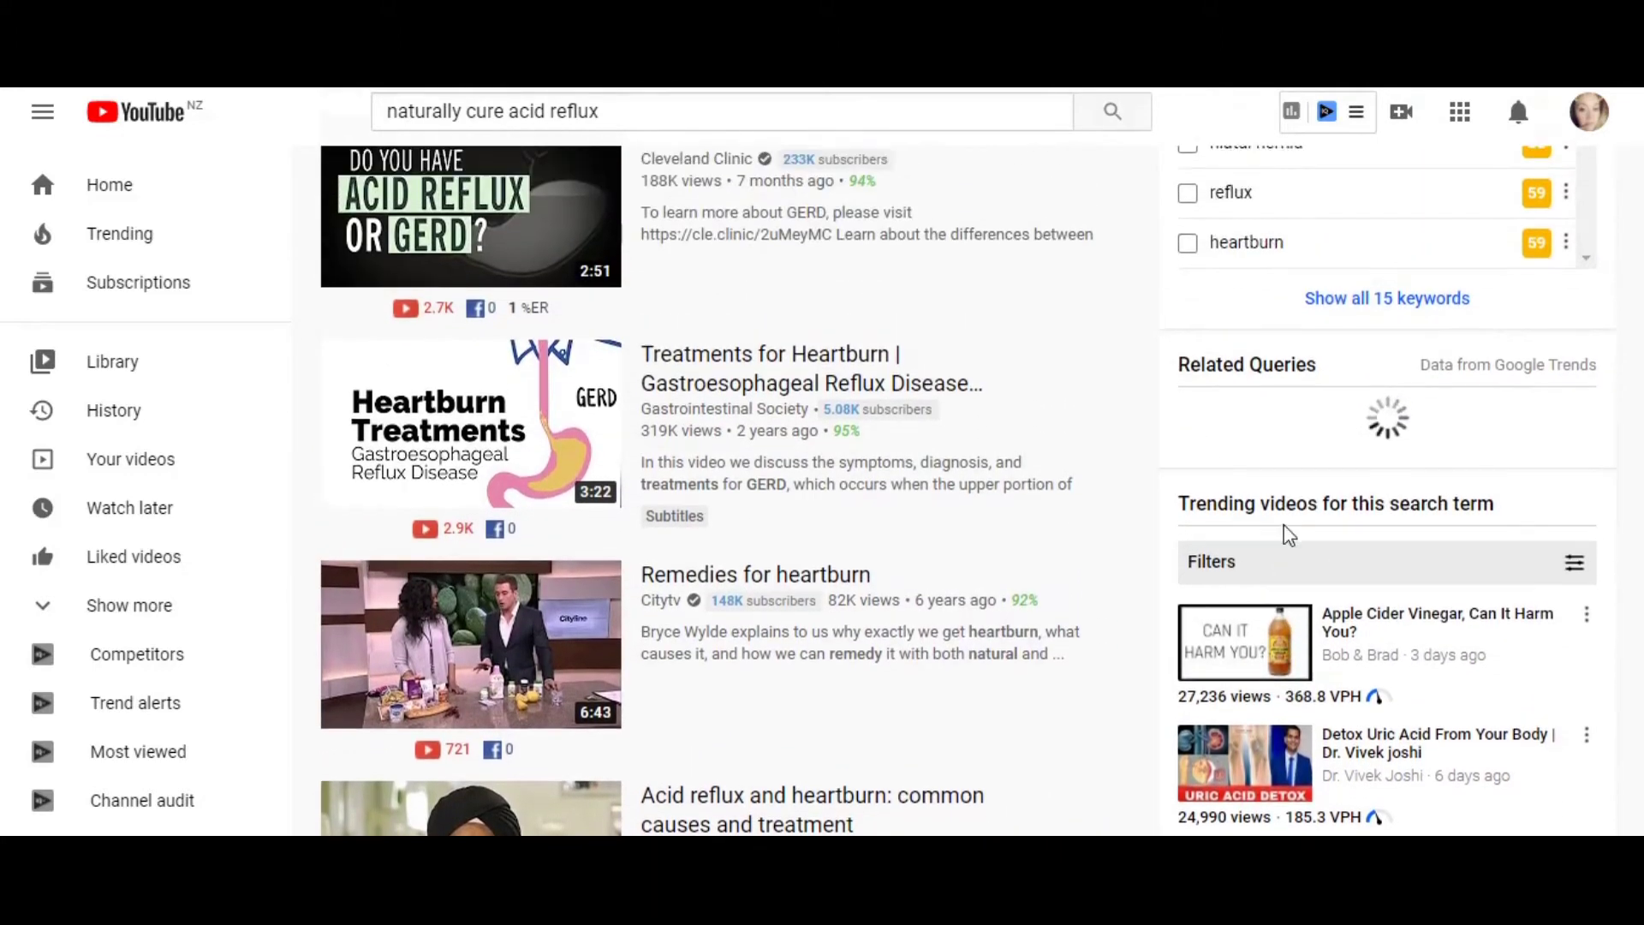
scroll(1289, 535, up, 9)
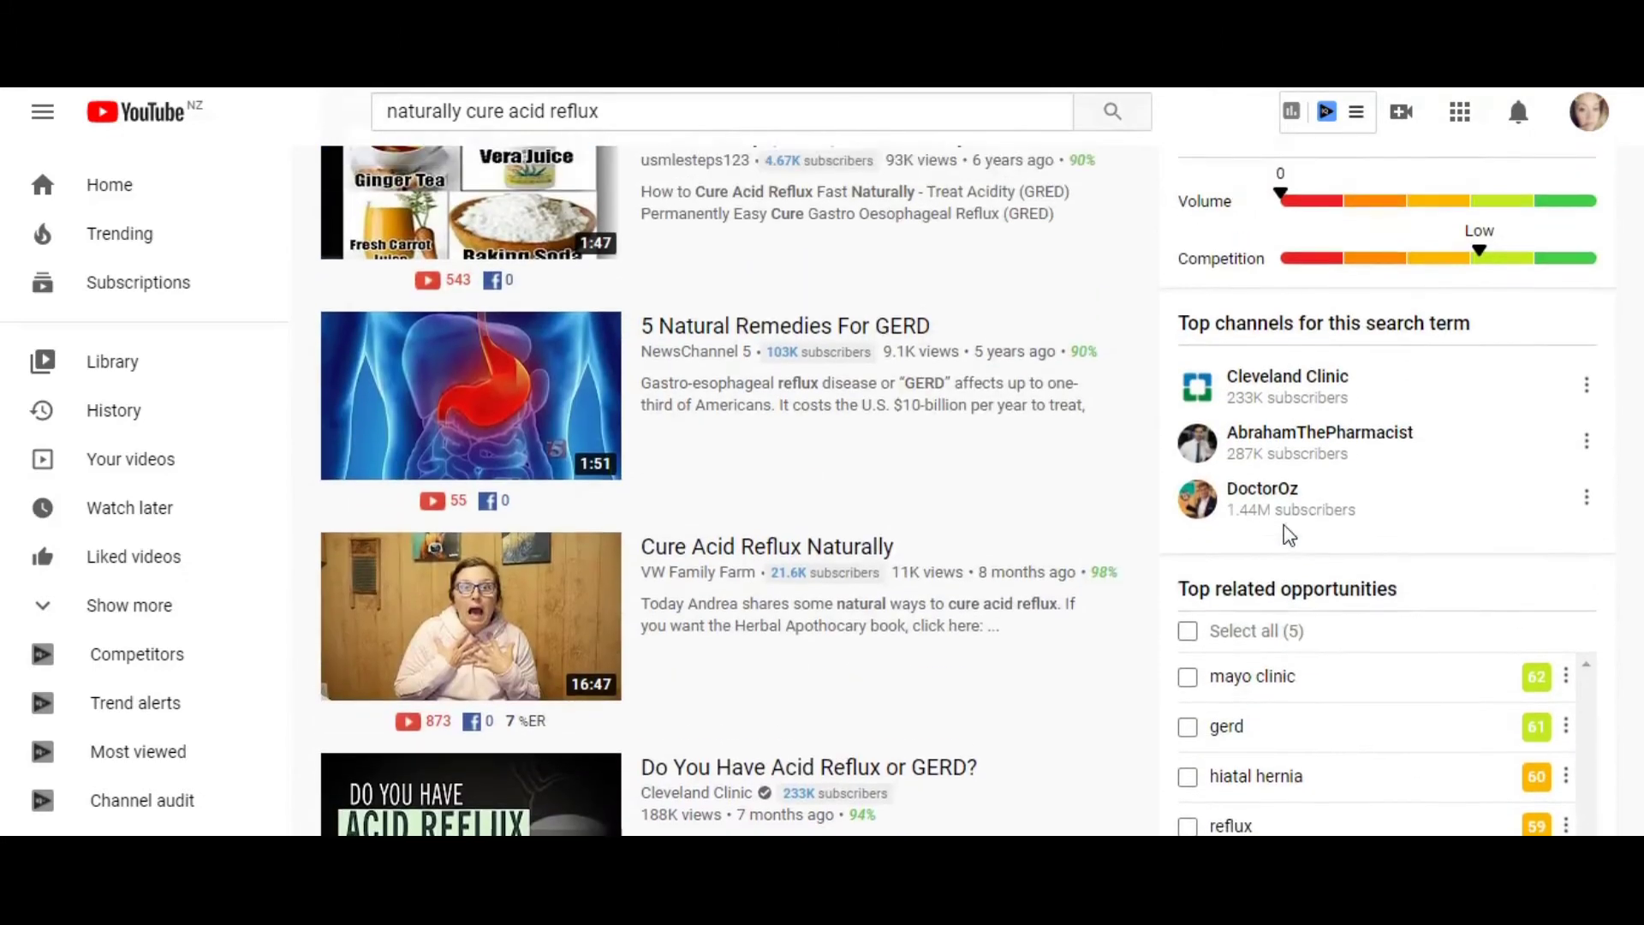
scroll(1287, 535, up, 4)
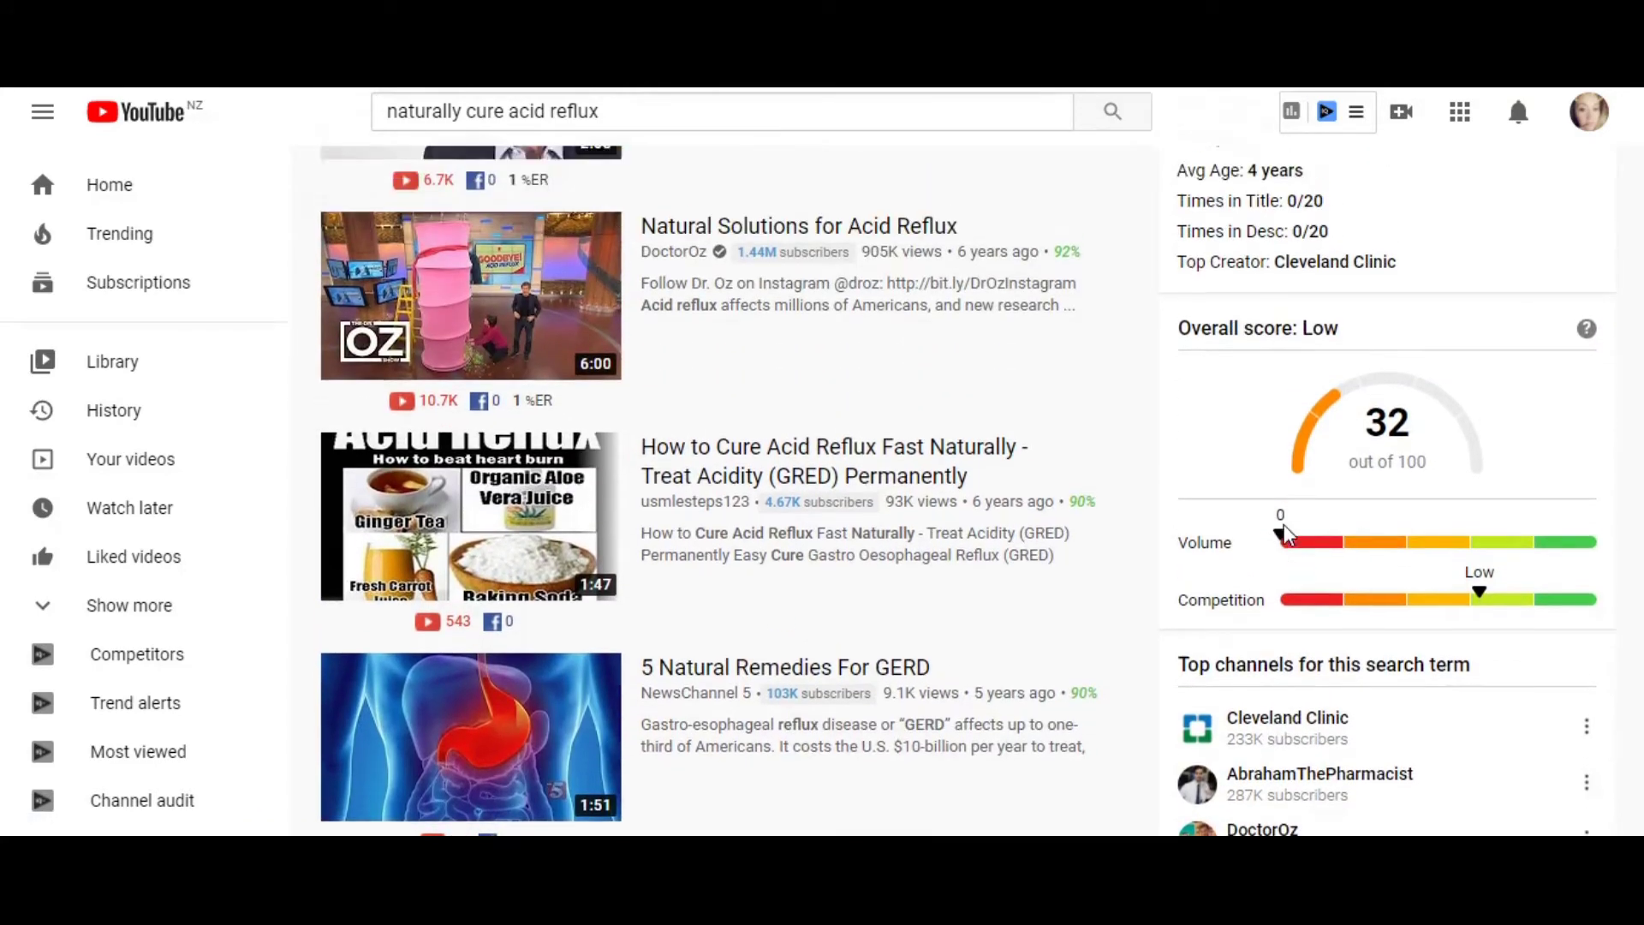
scroll(1289, 536, up, 5)
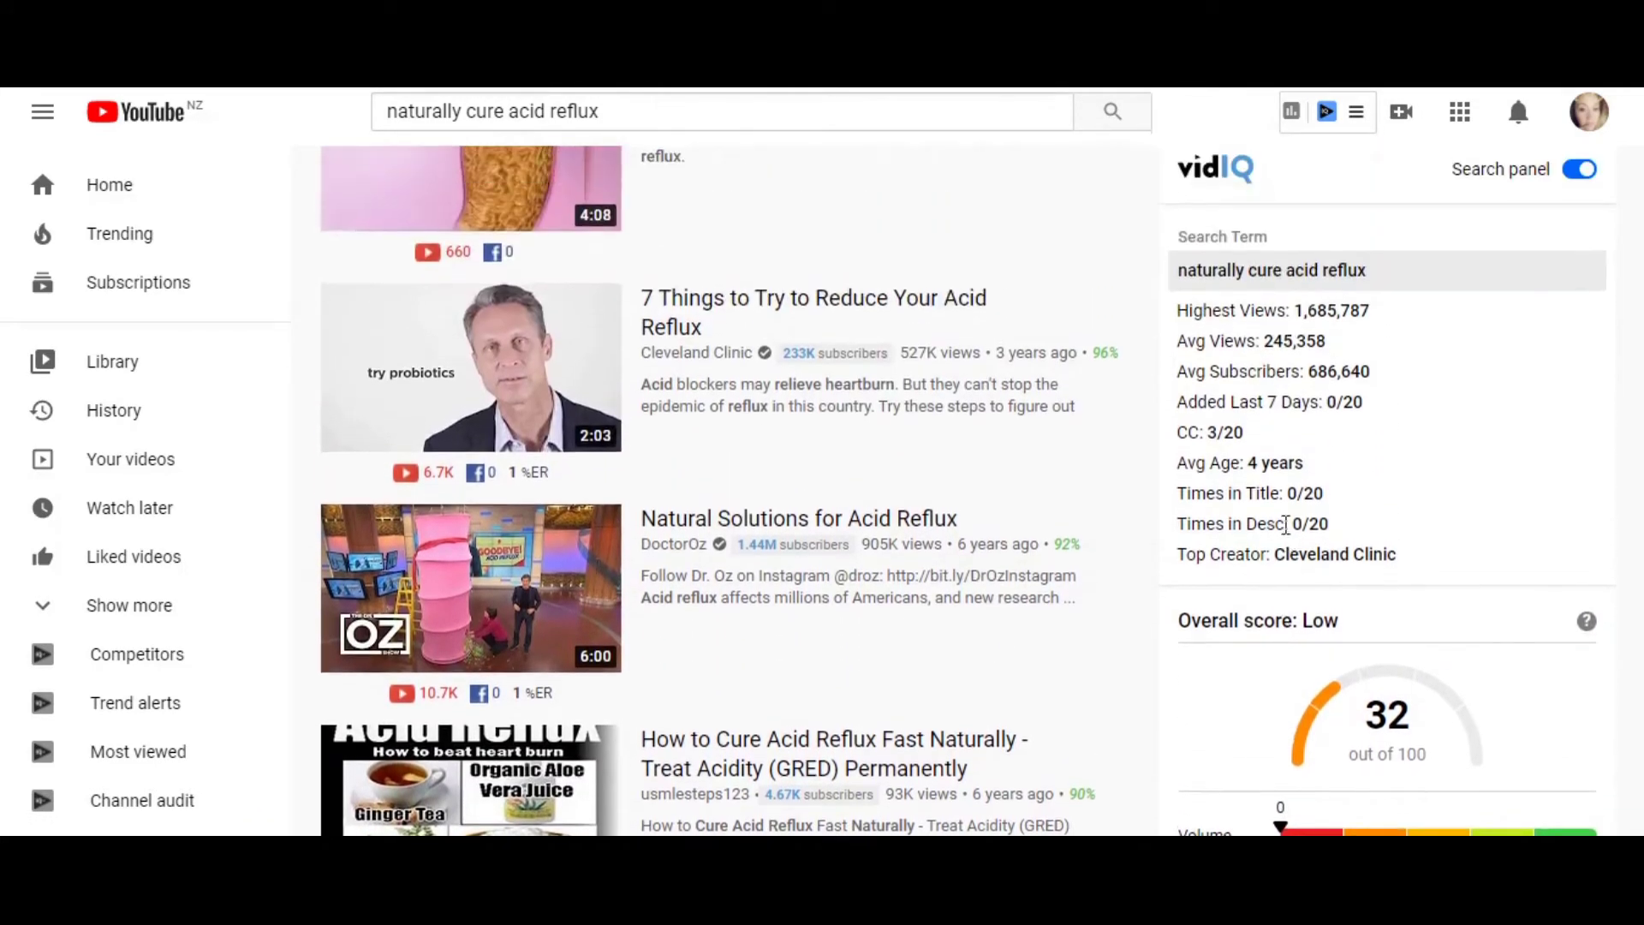
scroll(1286, 530, up, 5)
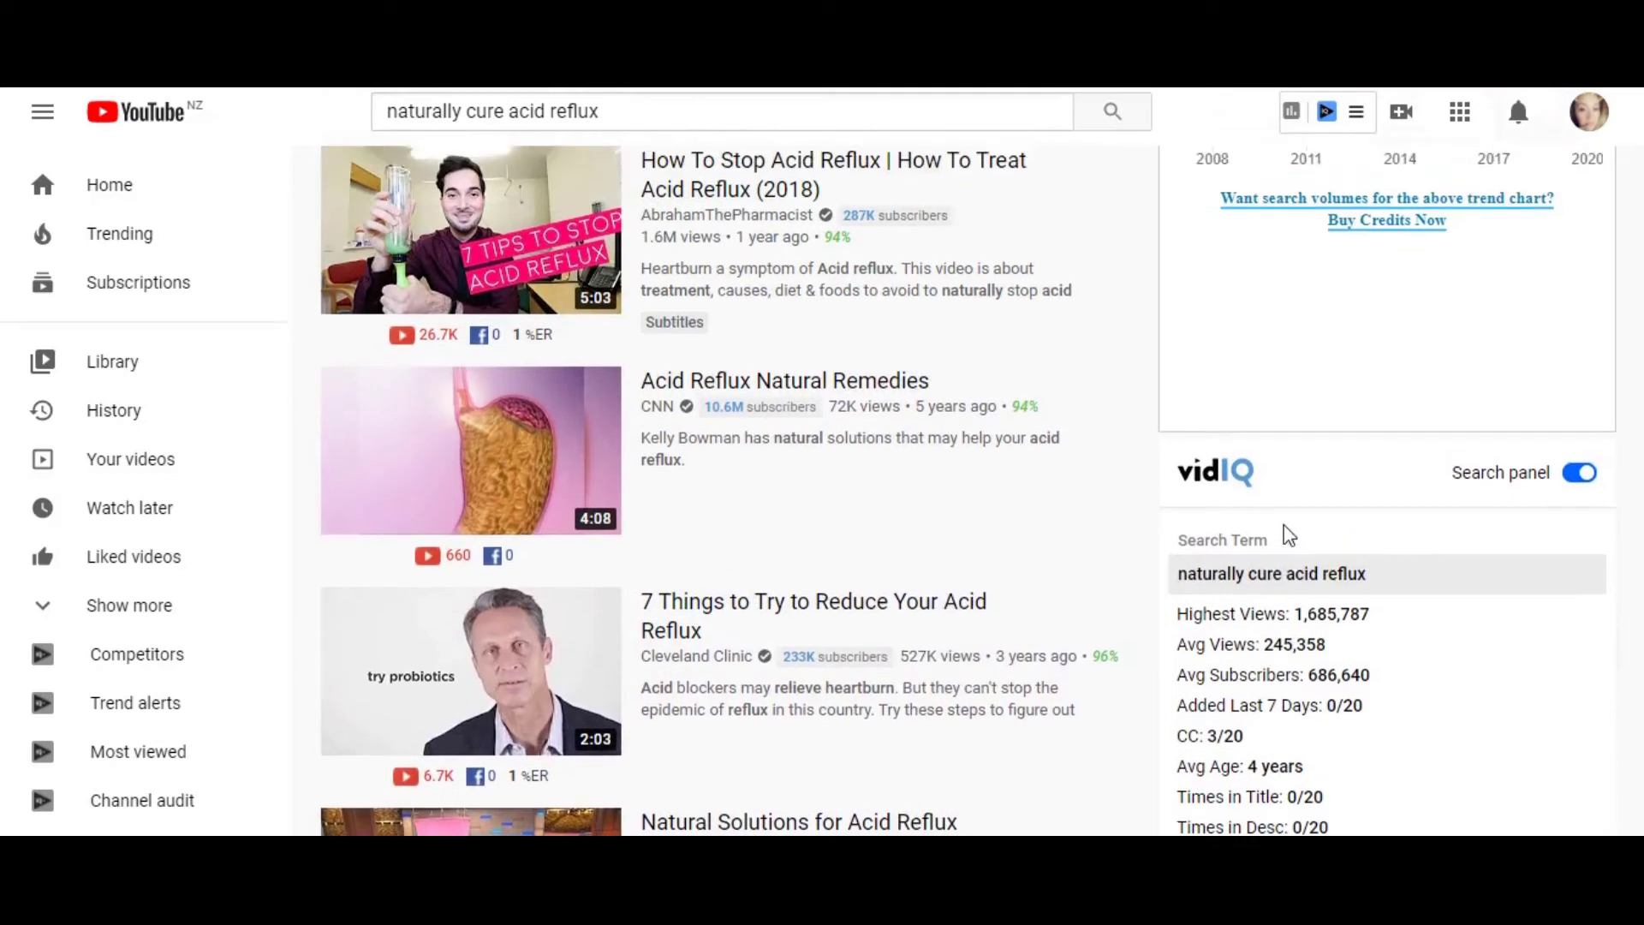
scroll(1289, 535, up, 5)
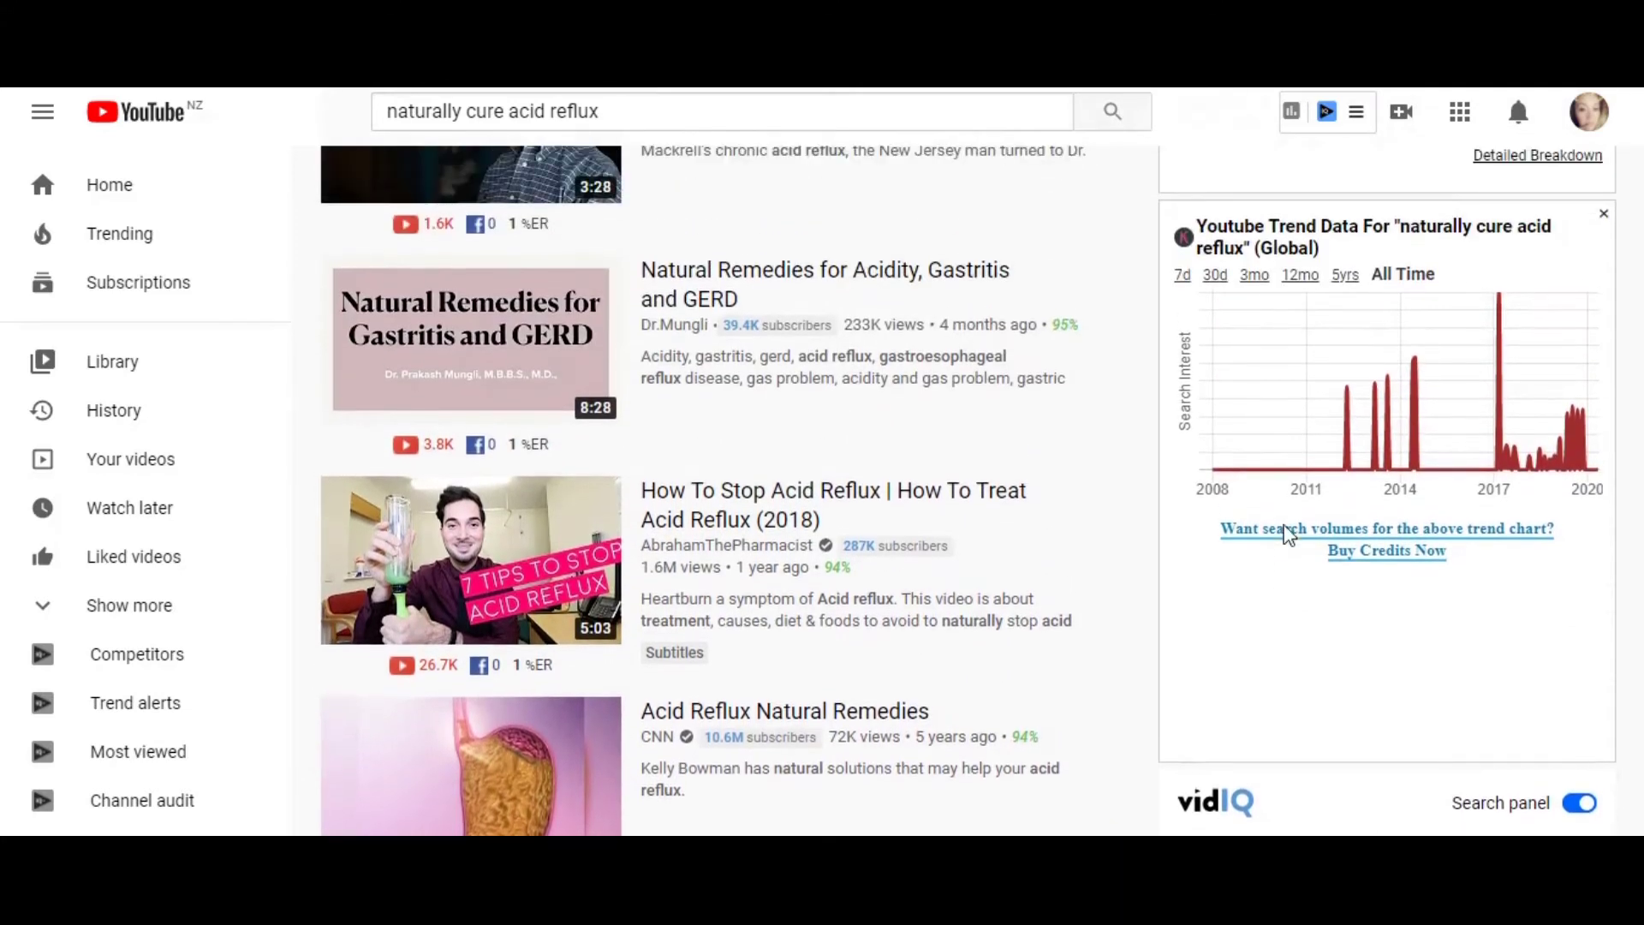
scroll(1289, 535, up, 1)
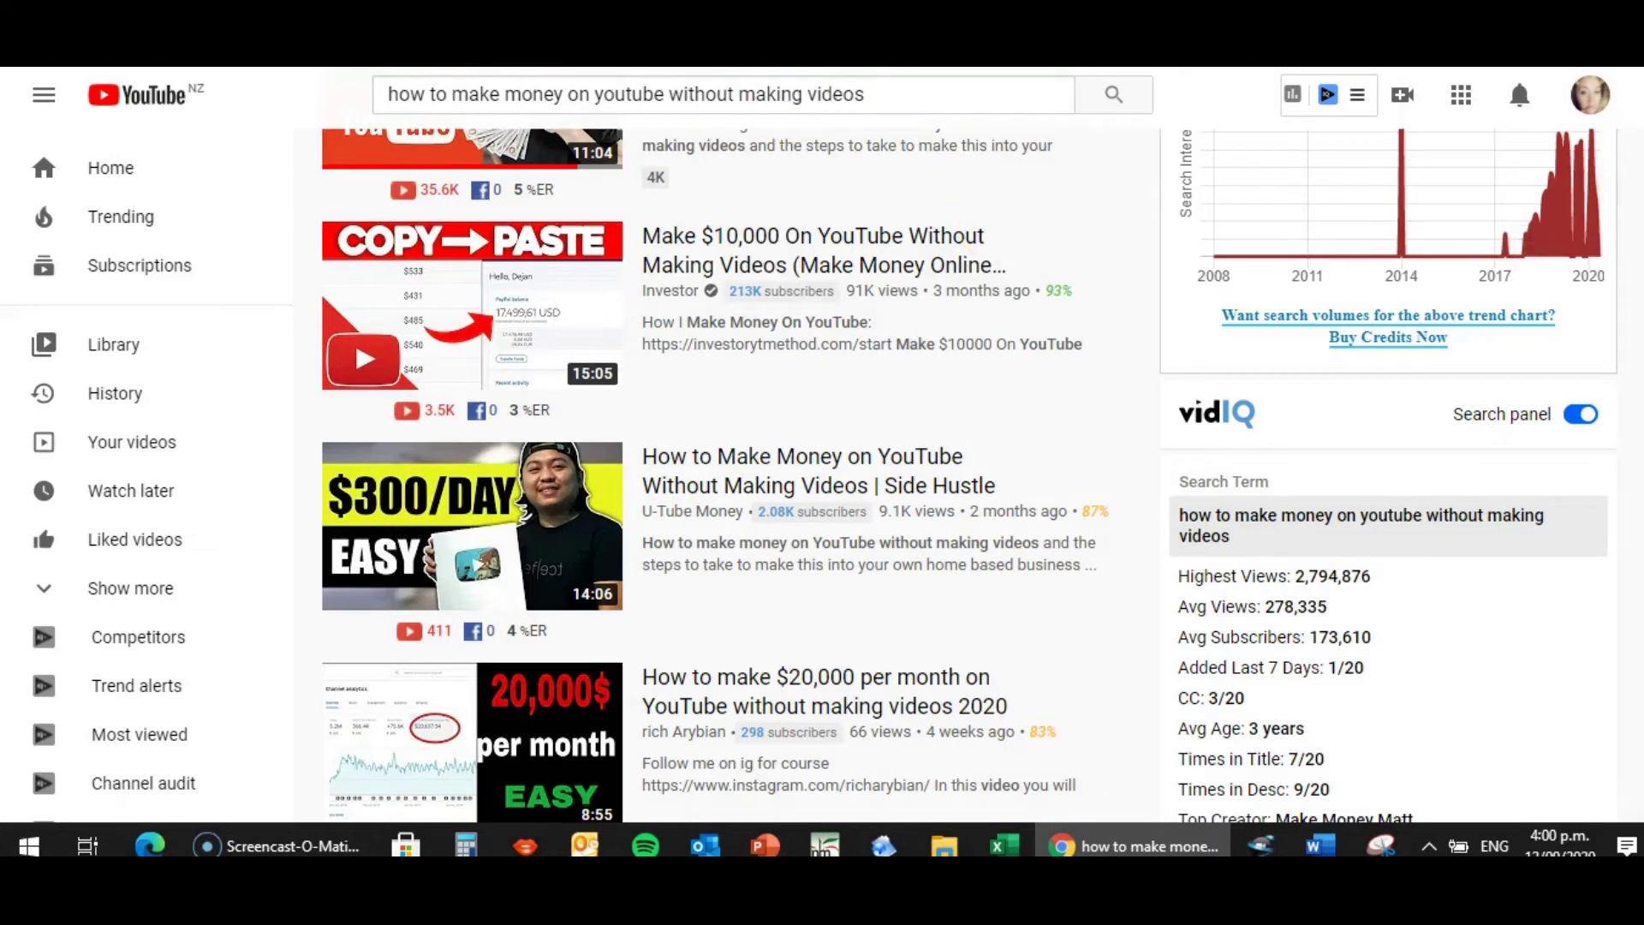
- Examine the trend chart, search term statistics and overall score for "how to make money on youtube without making videos"
scroll(711, 472, up, 5)
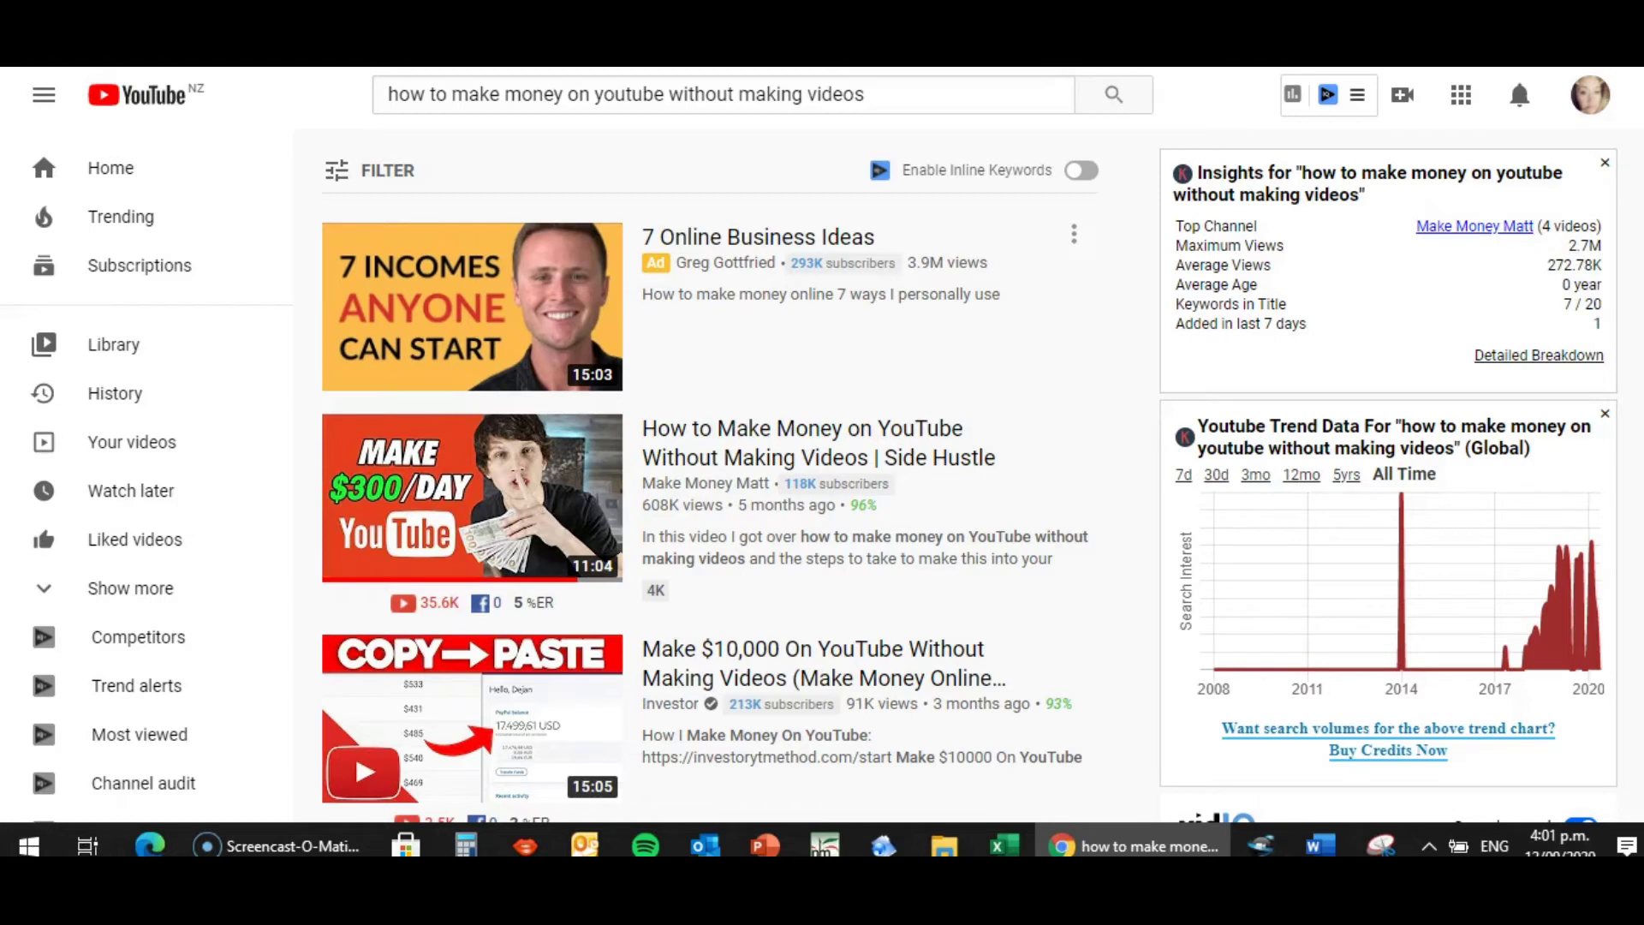
scroll(970, 475, down, 2)
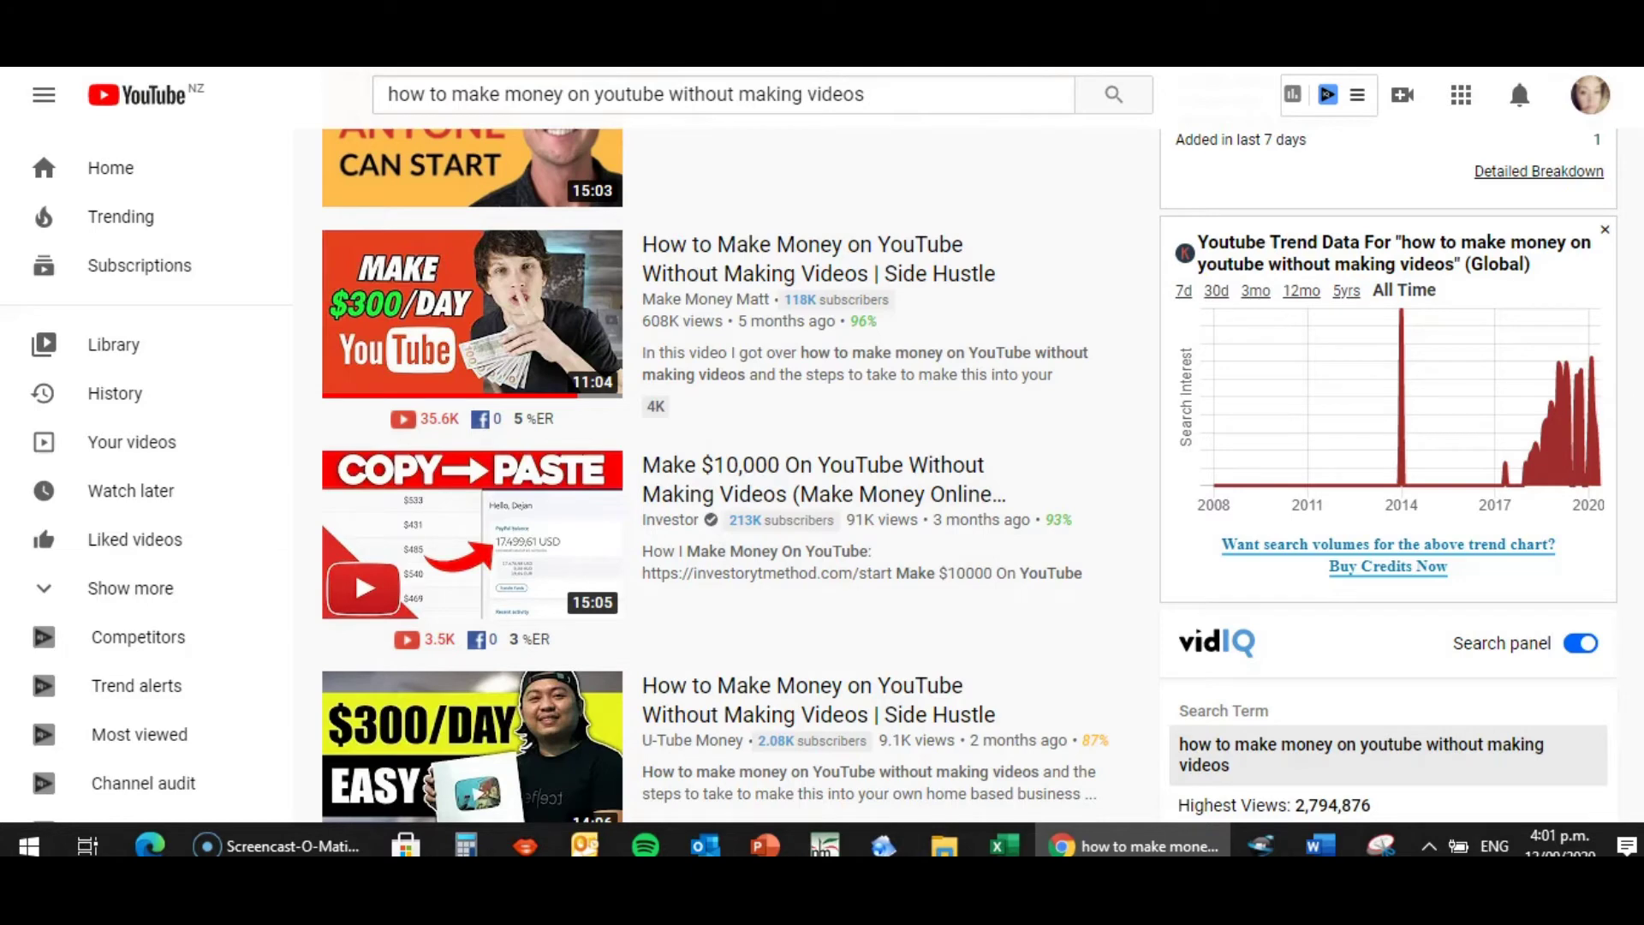
scroll(970, 475, down, 4)
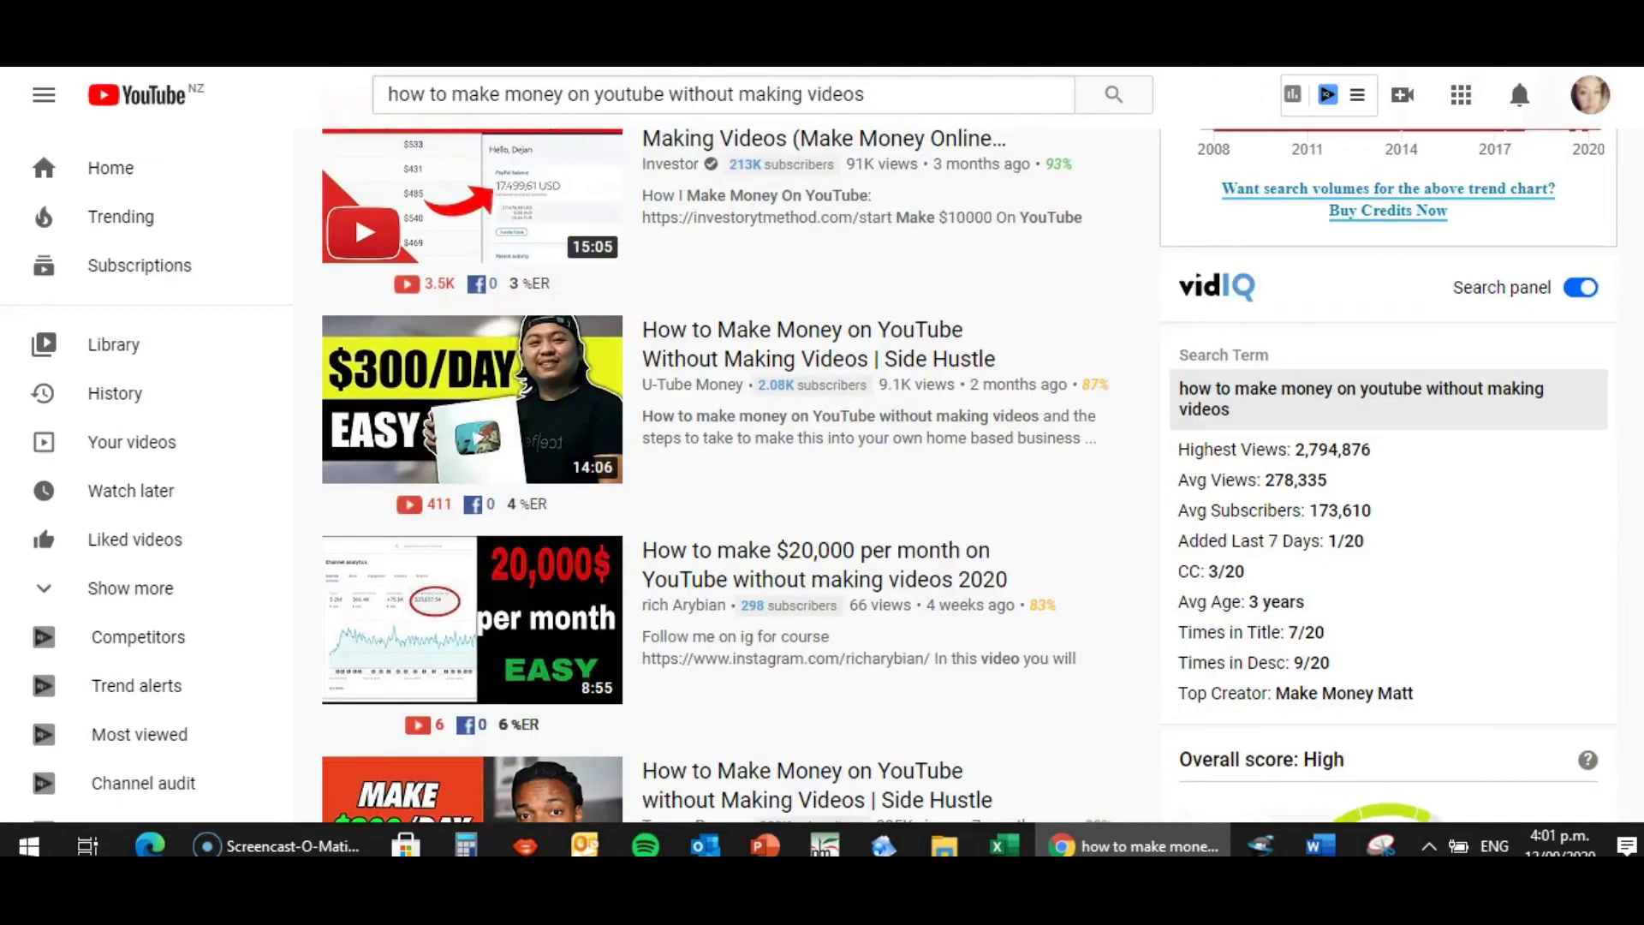
scroll(970, 475, down, 2)
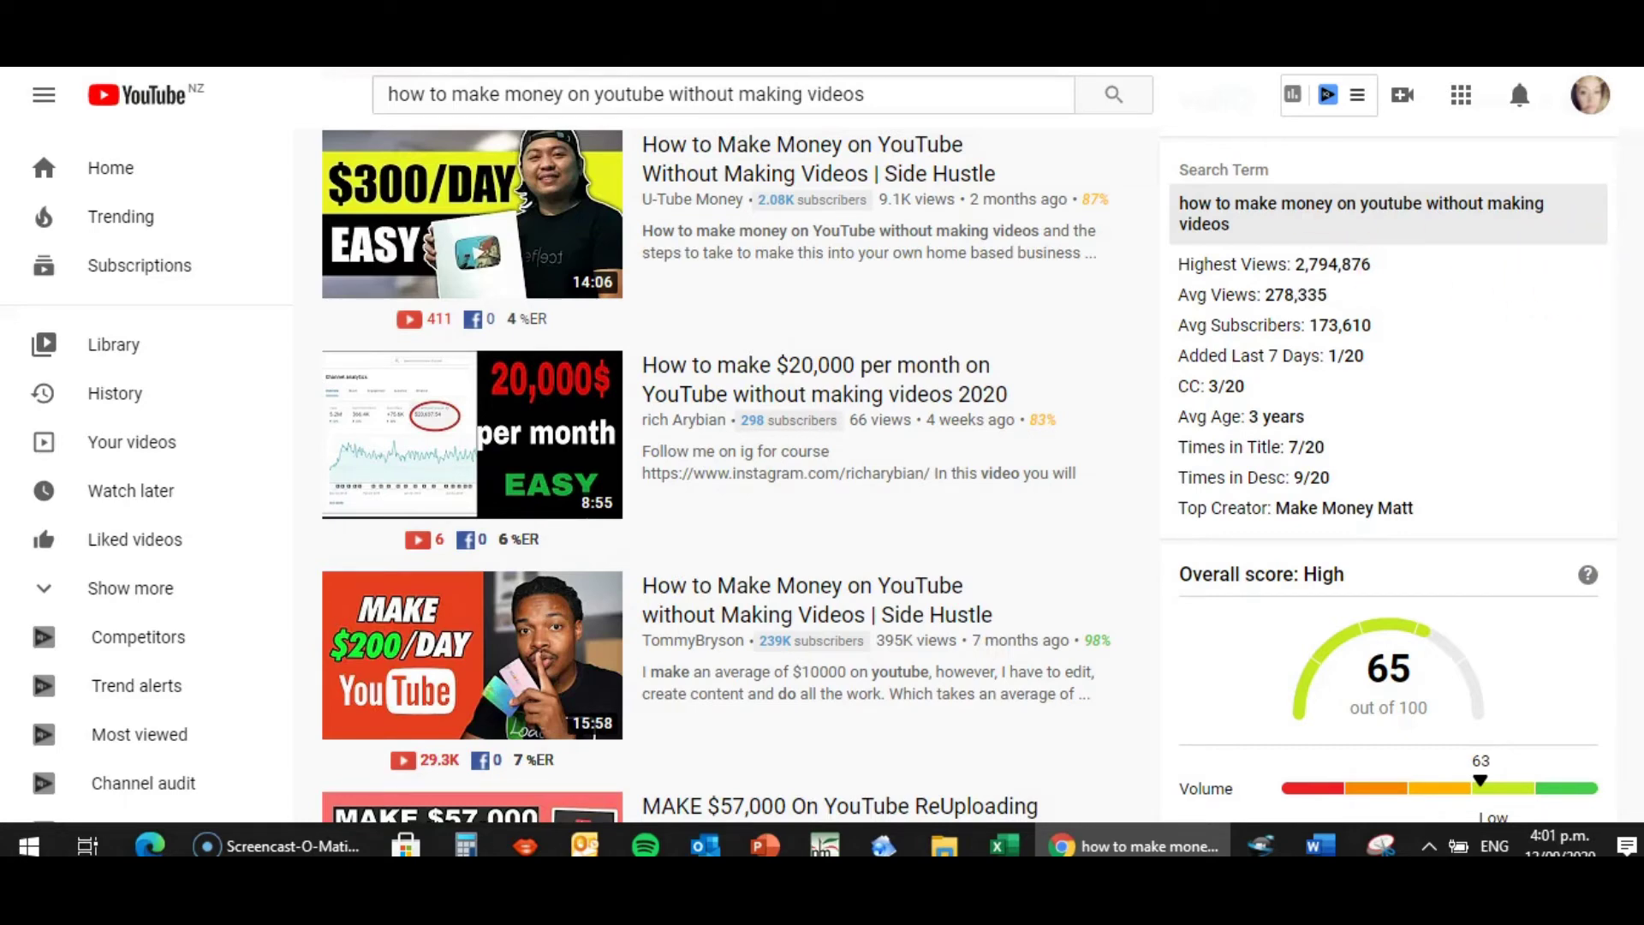
- Examine the overall score, volume, competition and top channels for "how to make money on youtube without making videos"
scroll(969, 474, down, 1)
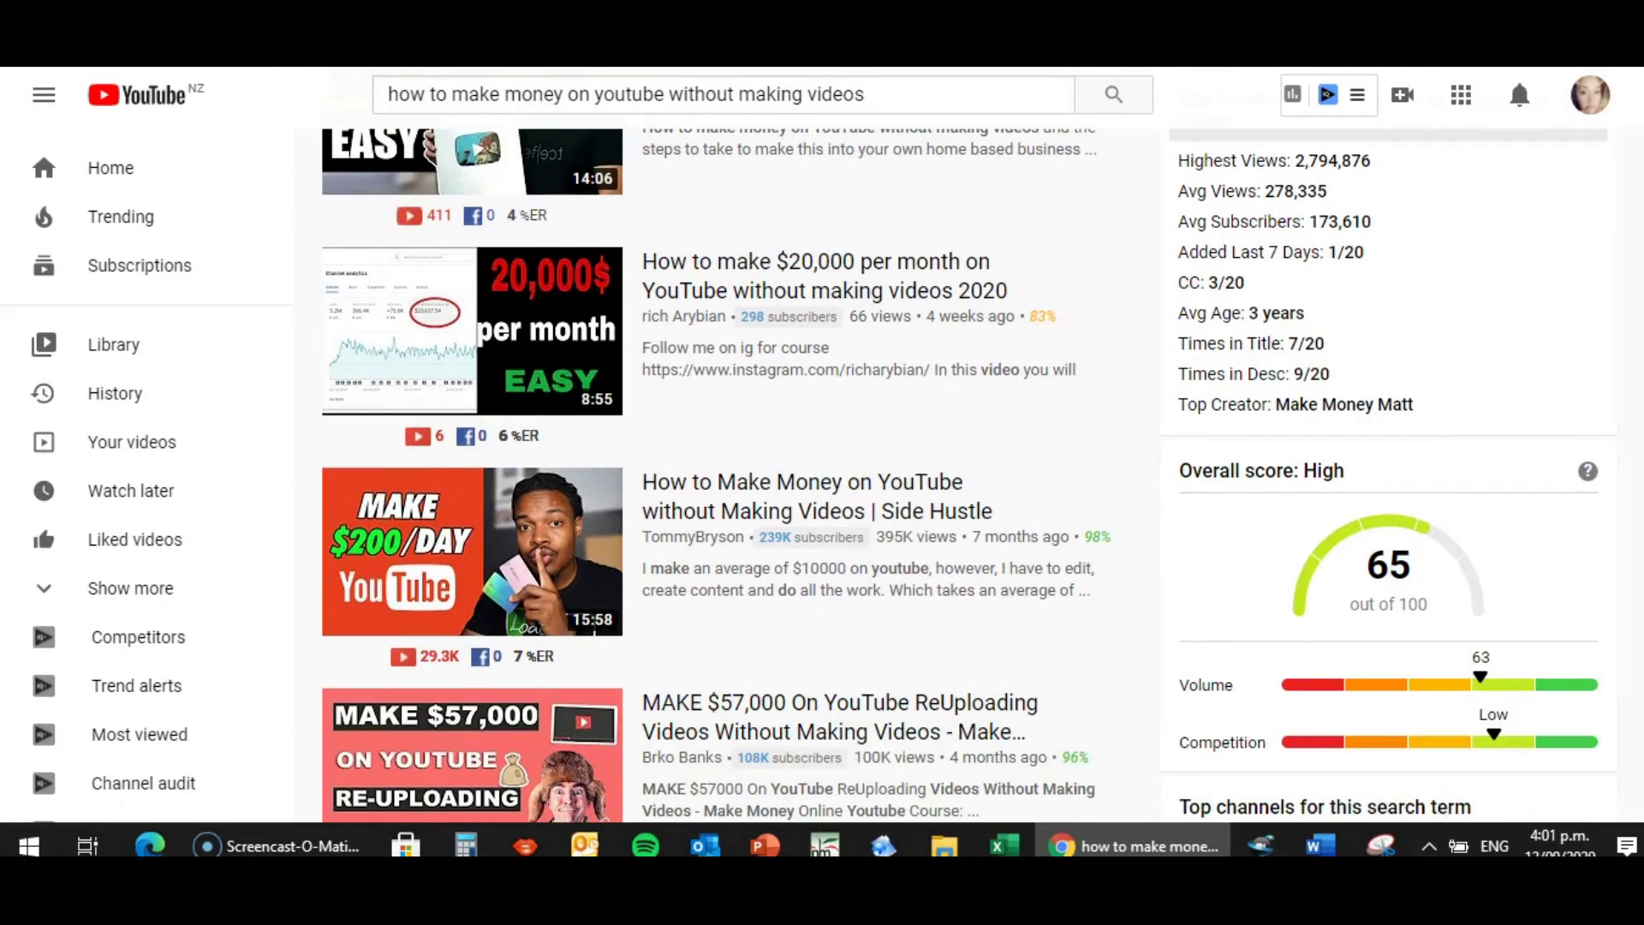
scroll(969, 473, down, 2)
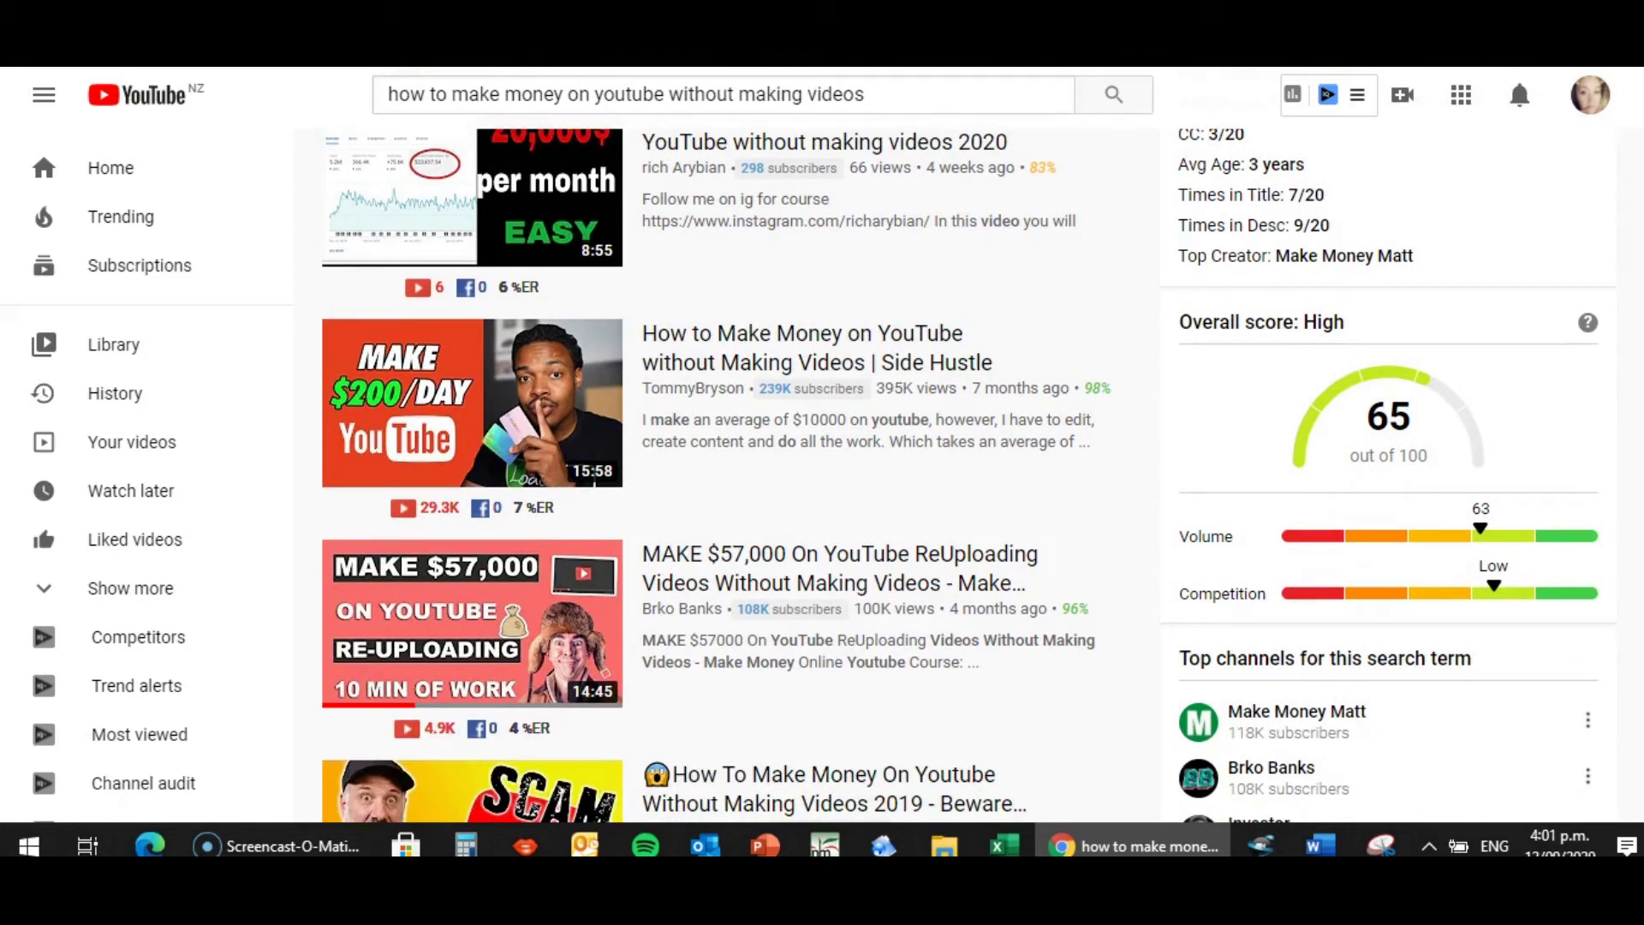
scroll(969, 473, down, 3)
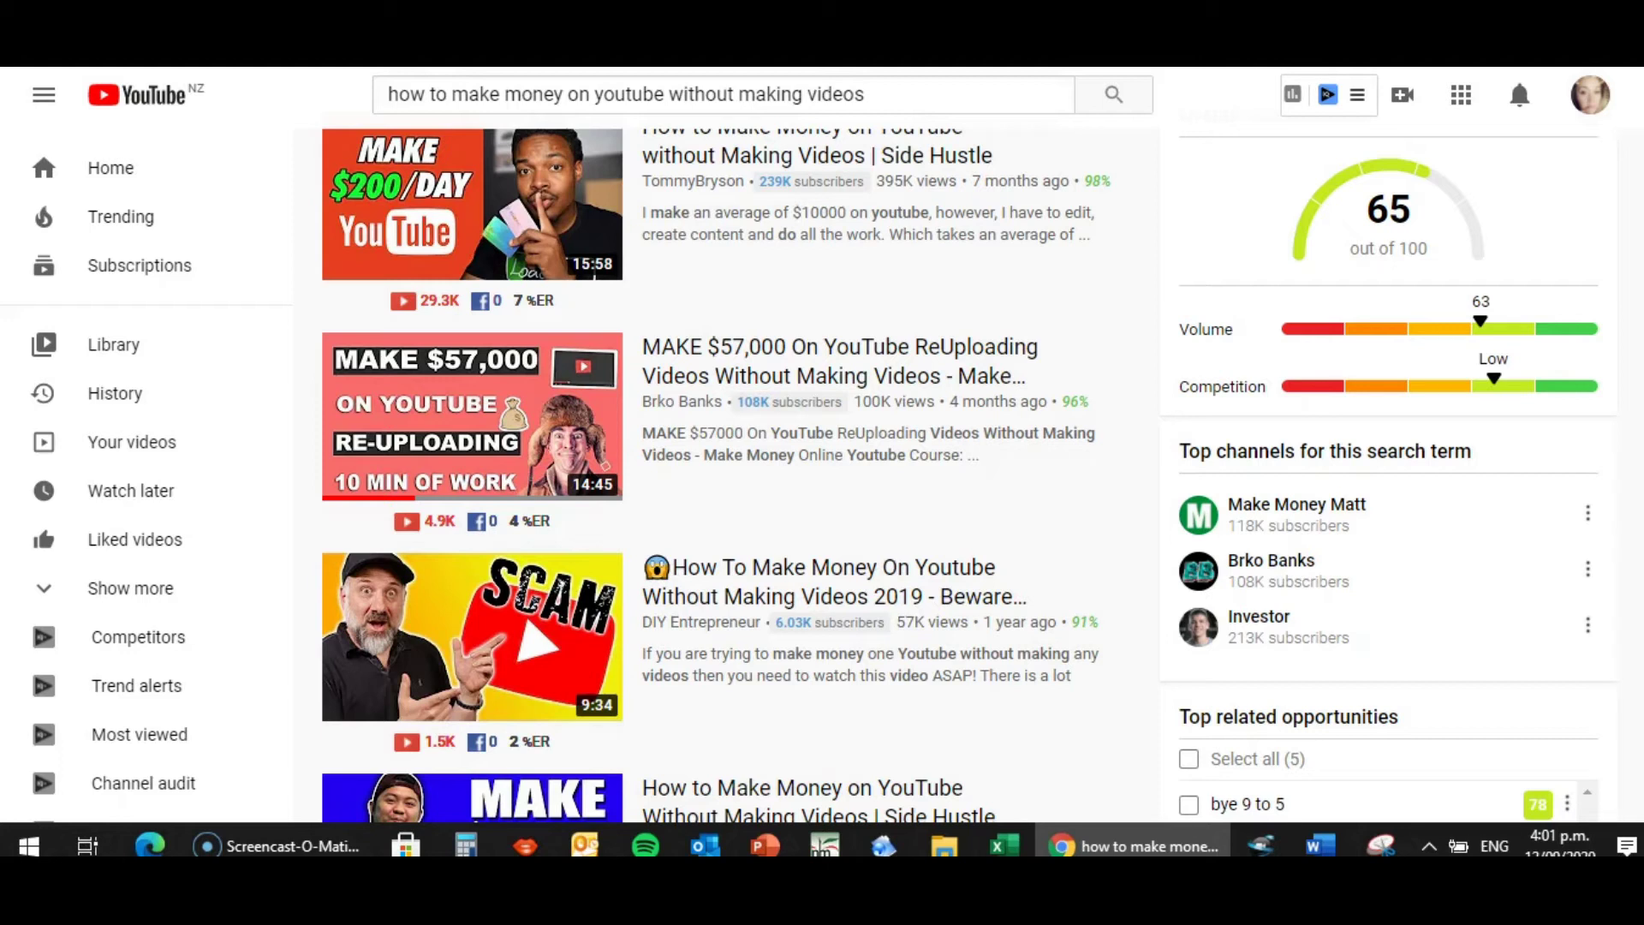
scroll(1636, 249, up, 2)
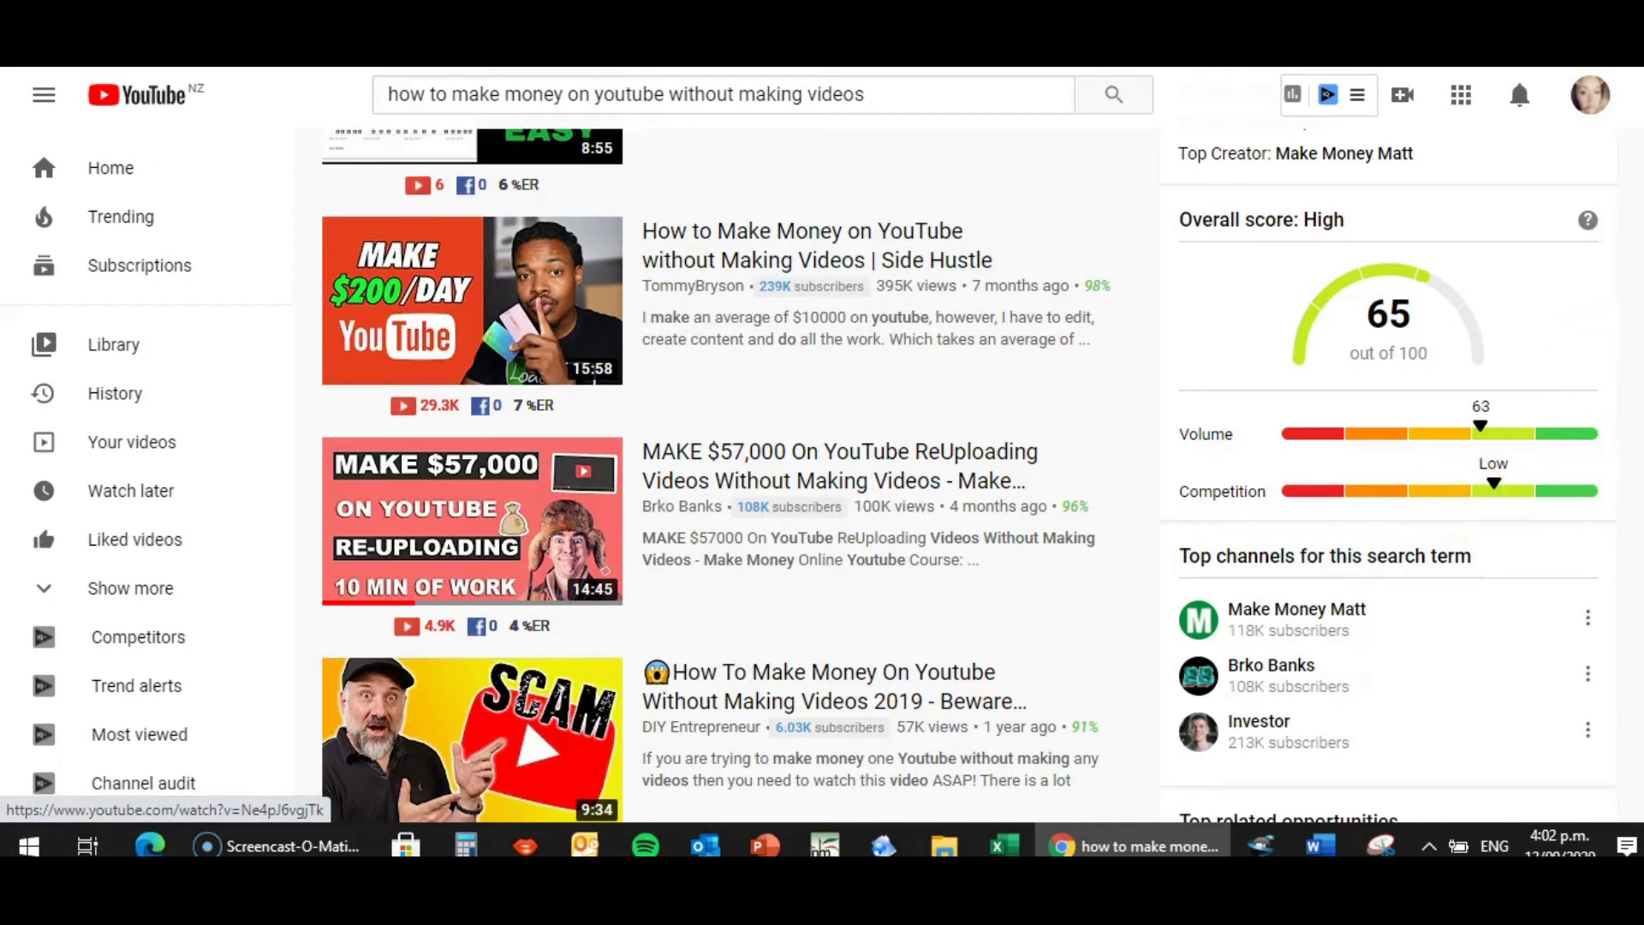
- Open the full list of related keywords in vidIQ and examine their search volume, competition, overall scores and the top trending videos
scroll(969, 475, down, 3)
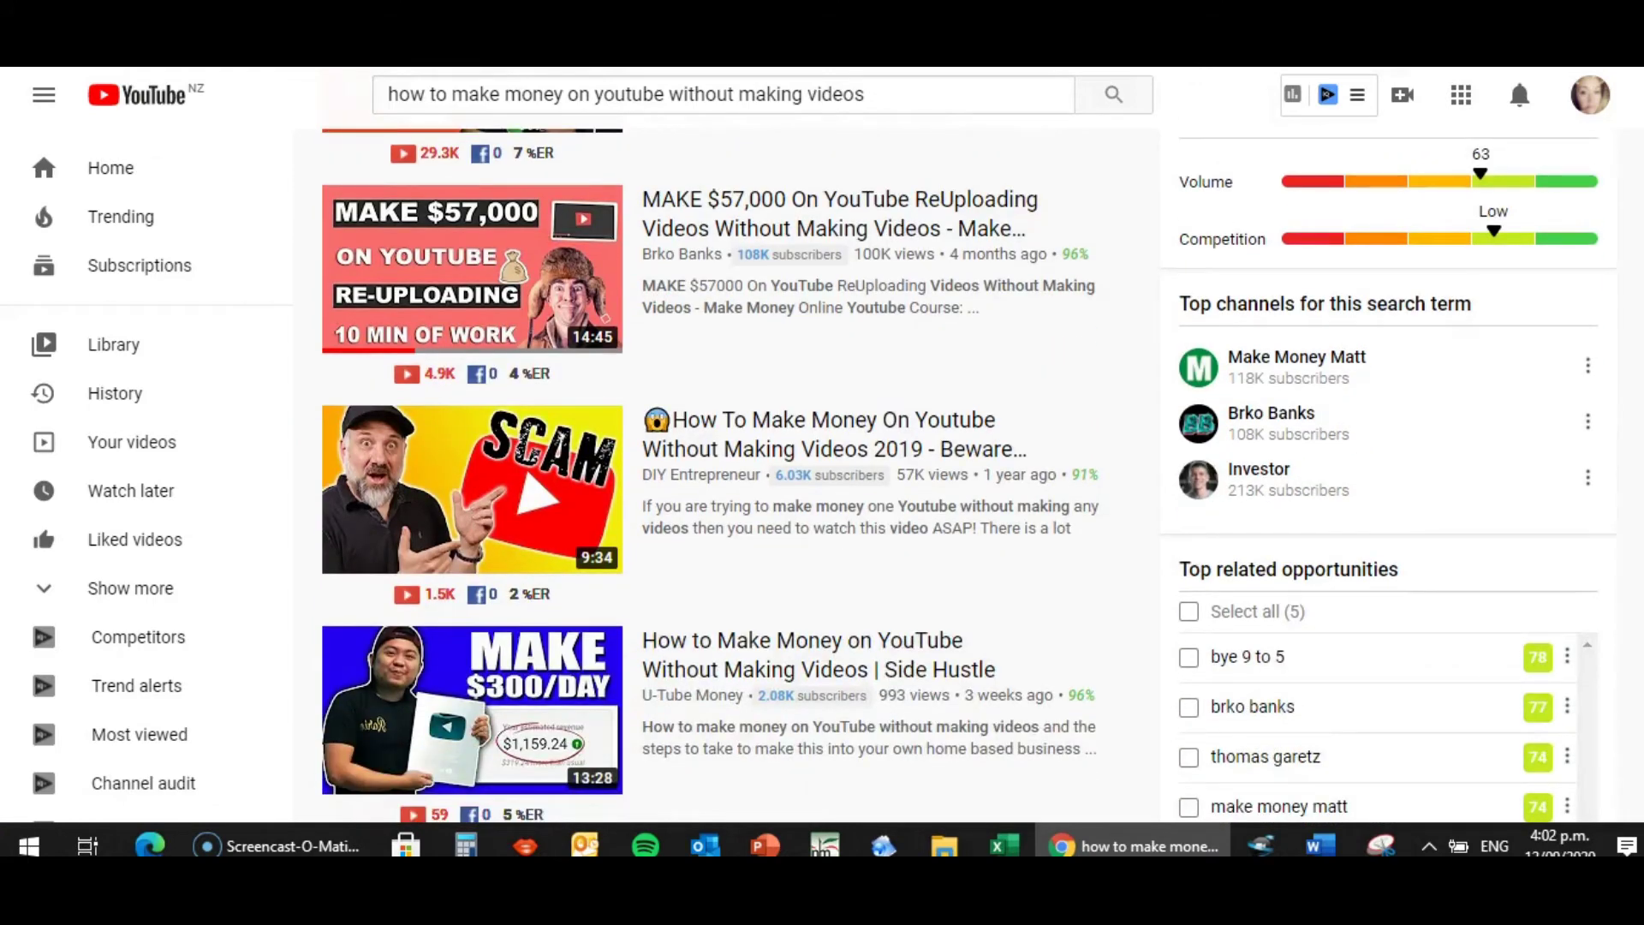
scroll(969, 476, down, 1)
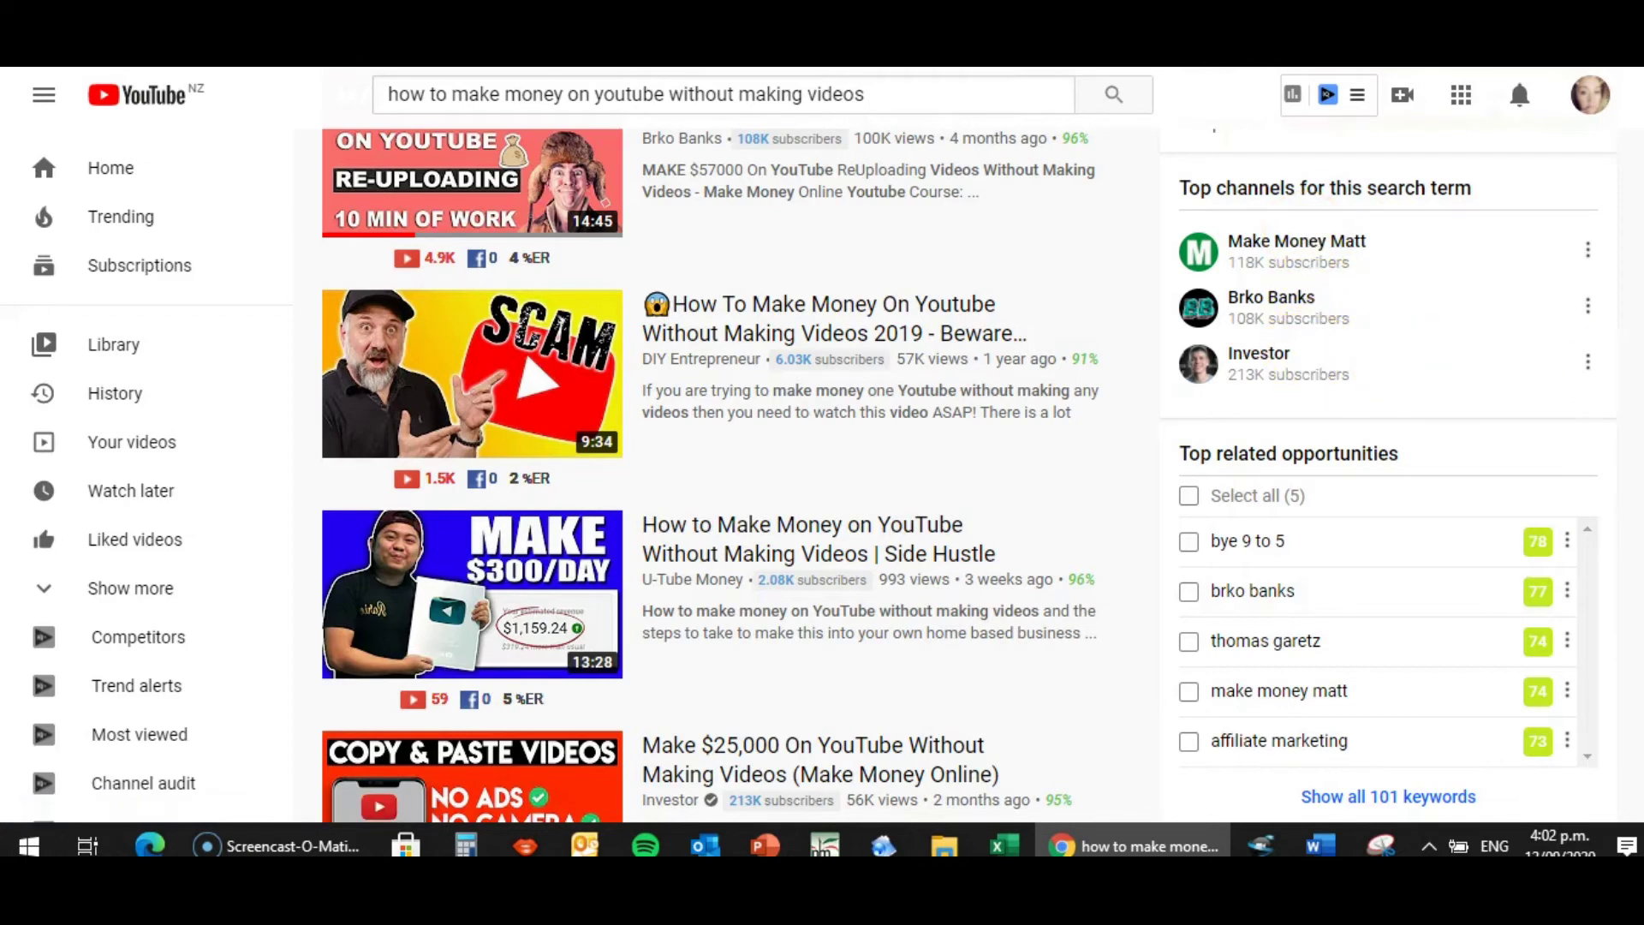
scroll(968, 475, down, 2)
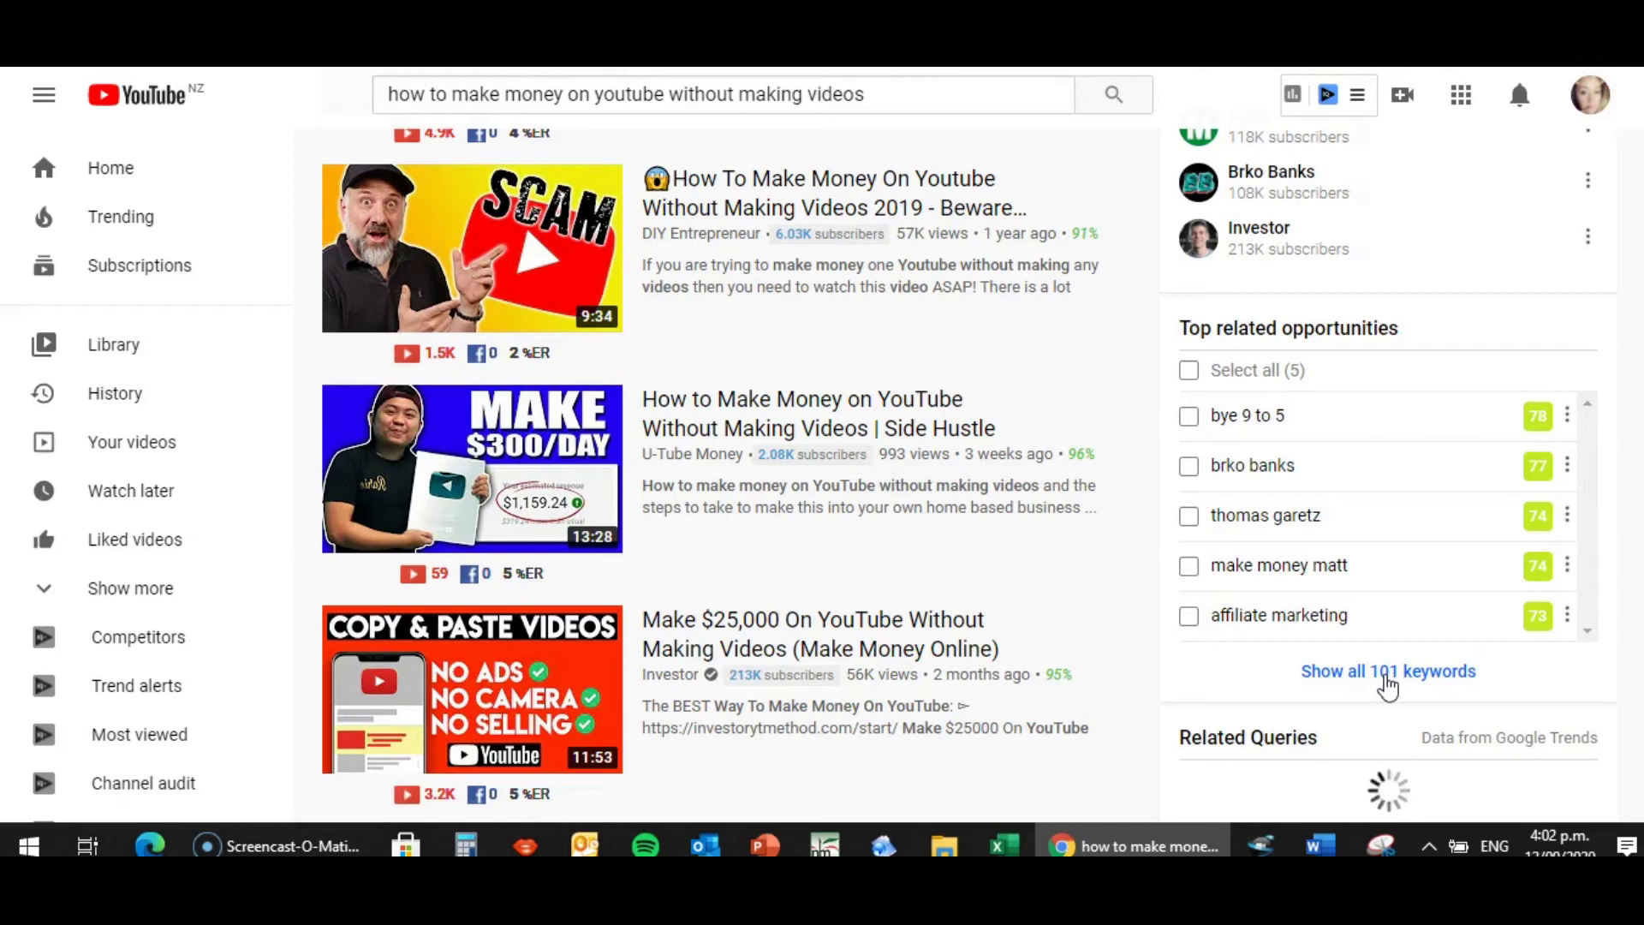
click(1385, 676)
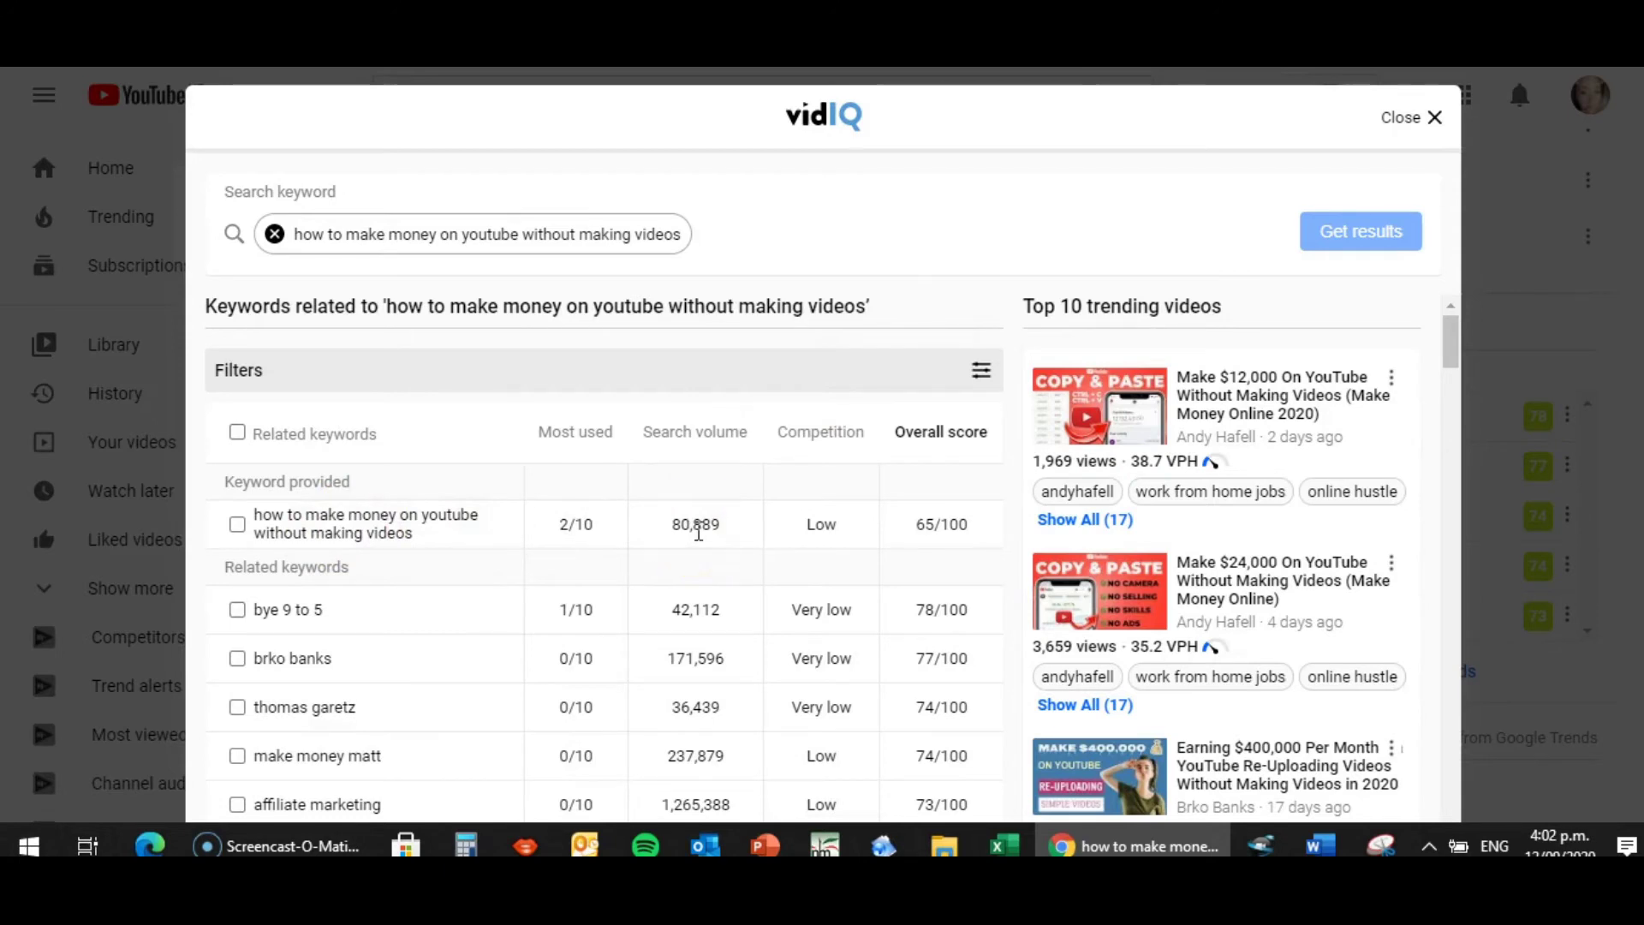
mouse_move(775, 547)
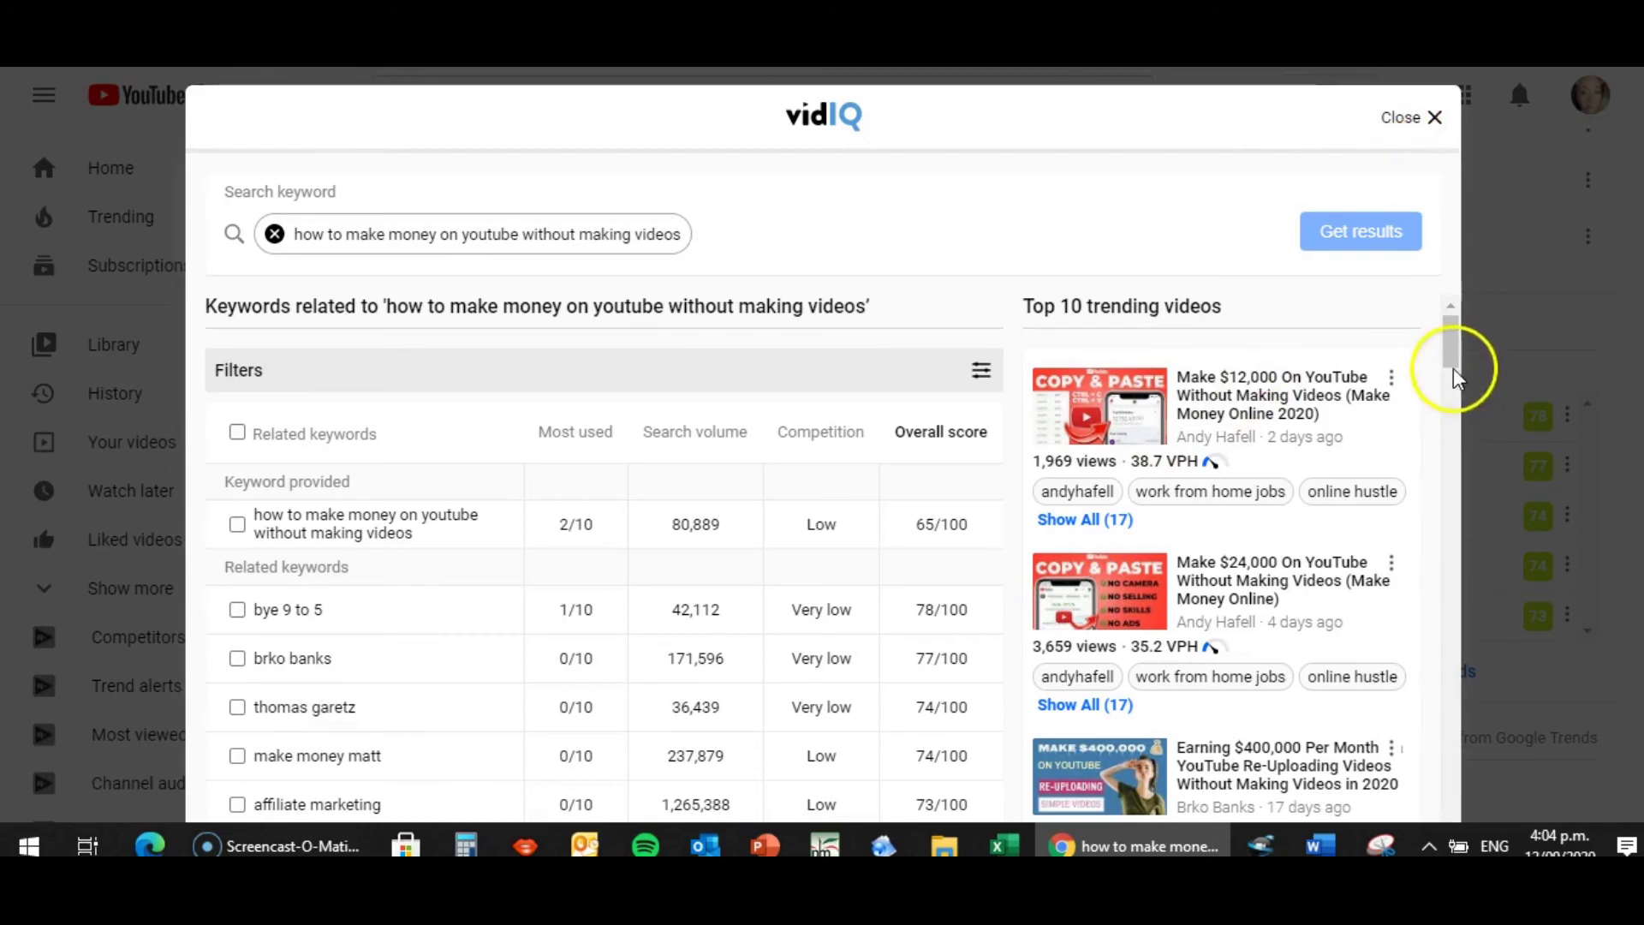
drag(1447, 355, 1375, 332)
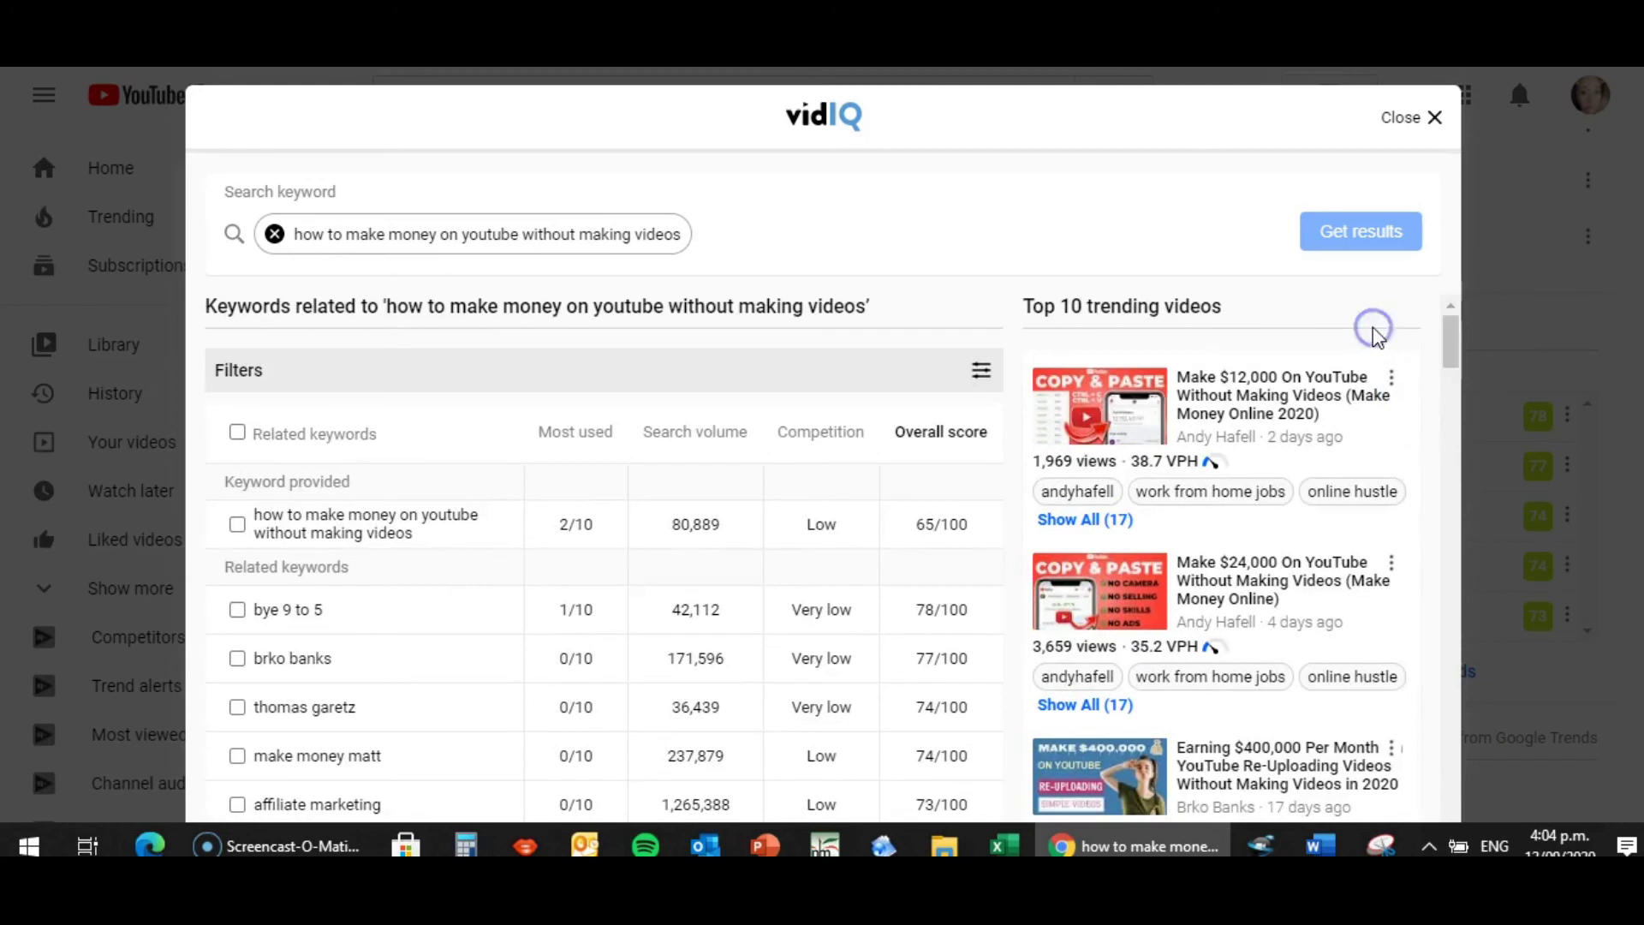